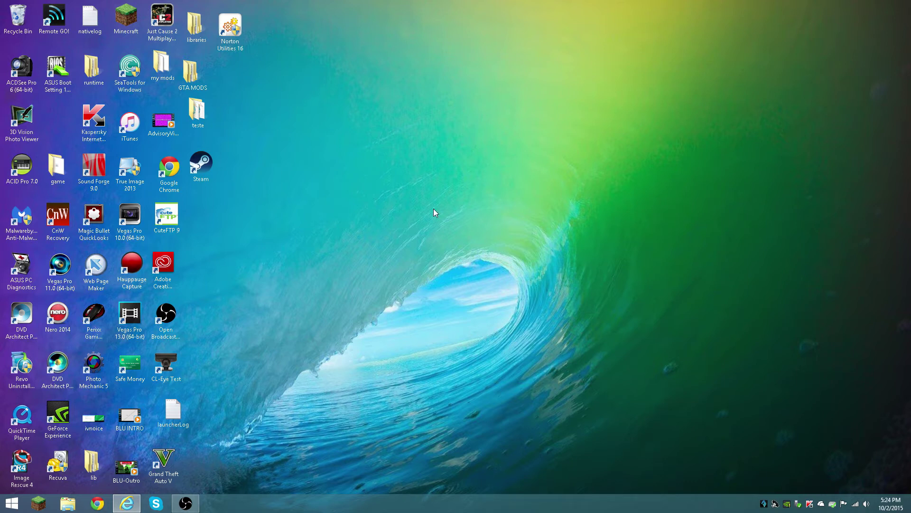
Search Google for 'hosthorde' in a new browser tab next to Minespan's pricing page.
left_click_drag(601, 183, 204, 462)
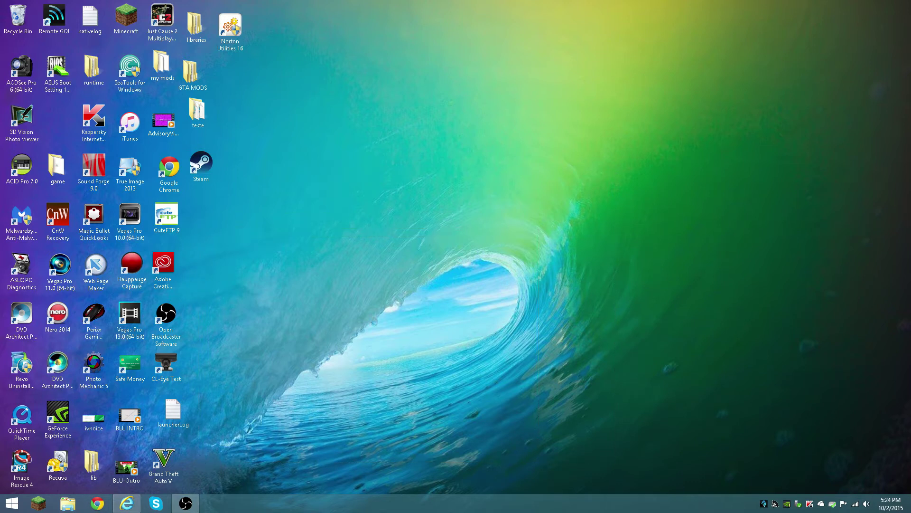
left_click(126, 503)
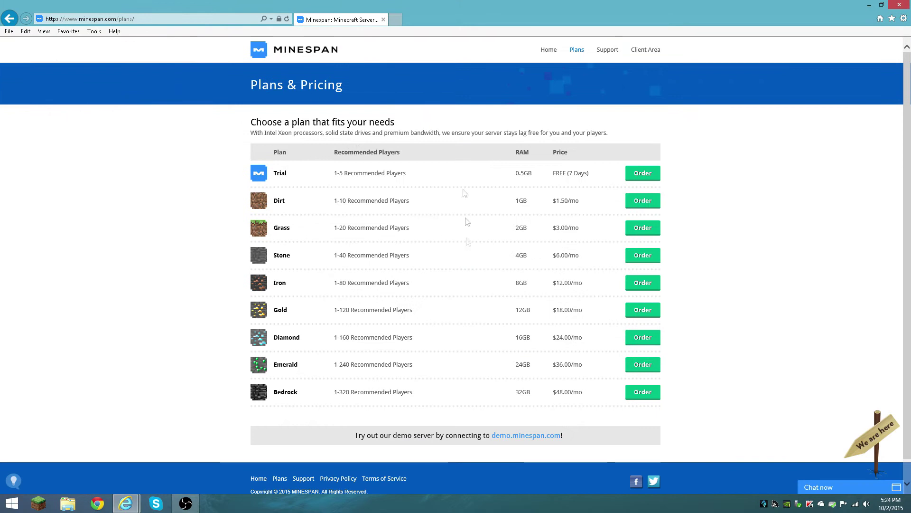
left_click(396, 19)
left_click(304, 111)
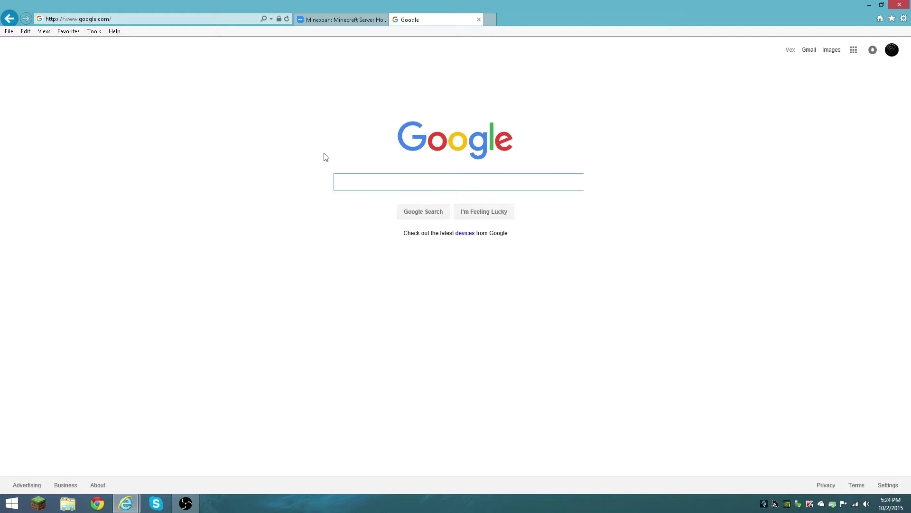
type("hosth")
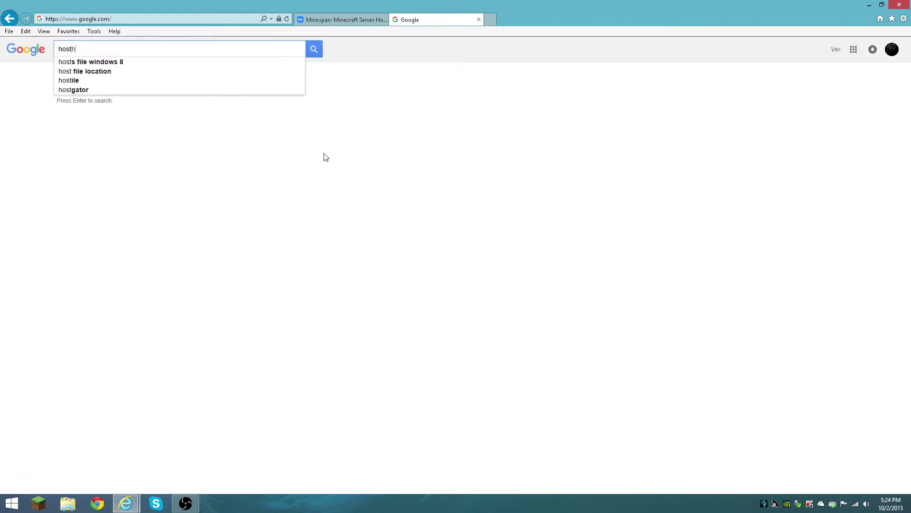
type("orde")
key("Return")
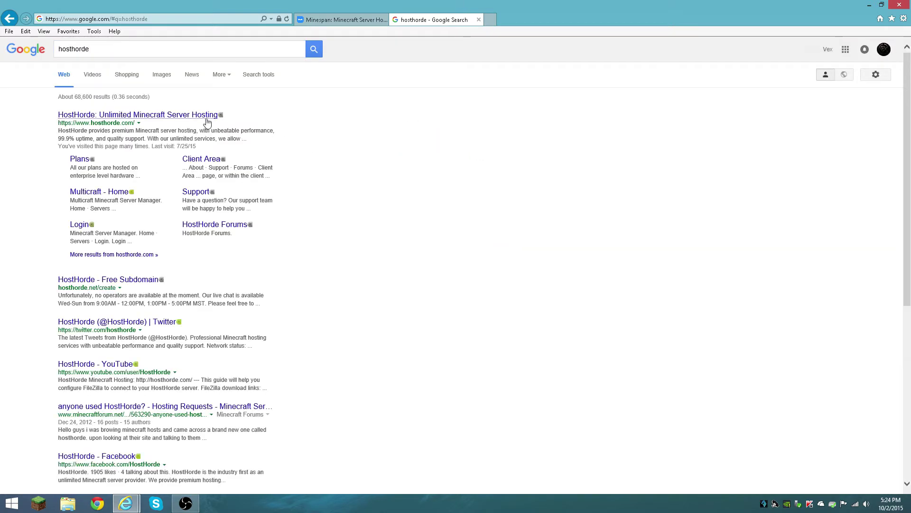
Open the HostHorde site's Plans page, showing Starter $4.95 through Unlimited $24.95 monthly.
left_click(186, 116)
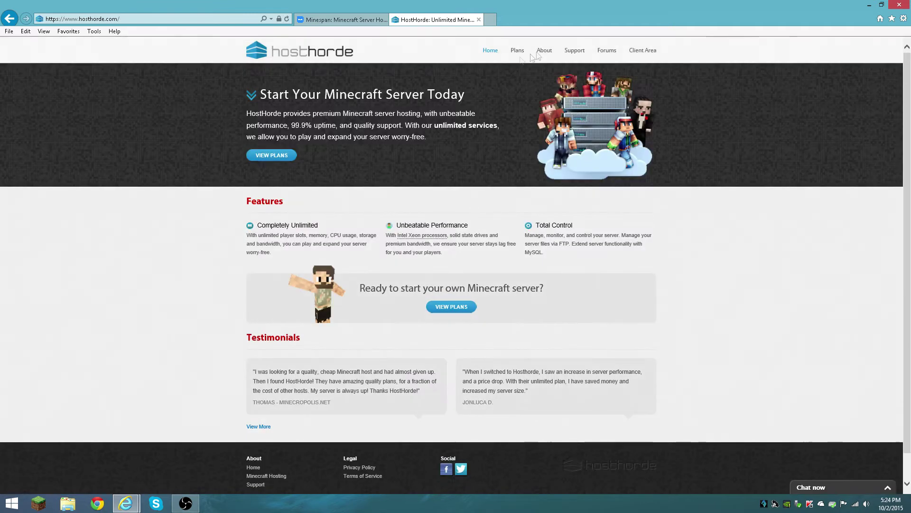
left_click(520, 53)
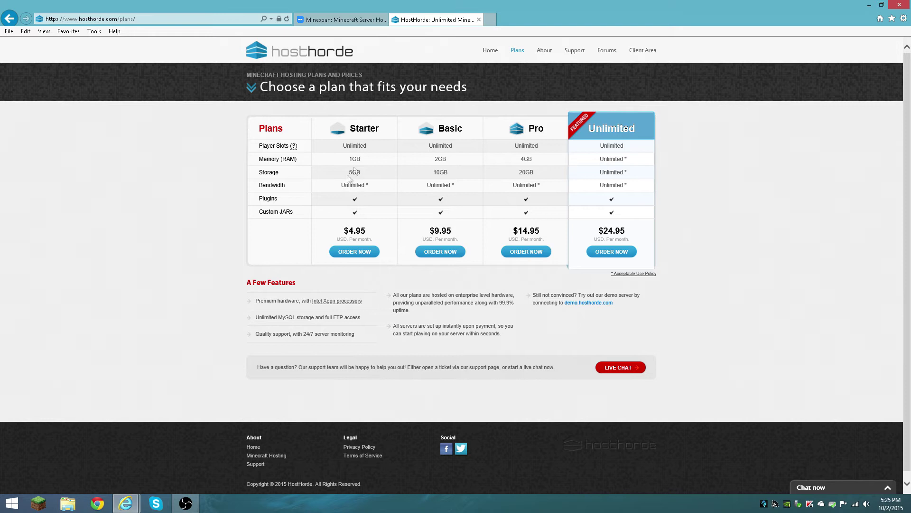
left_click(344, 20)
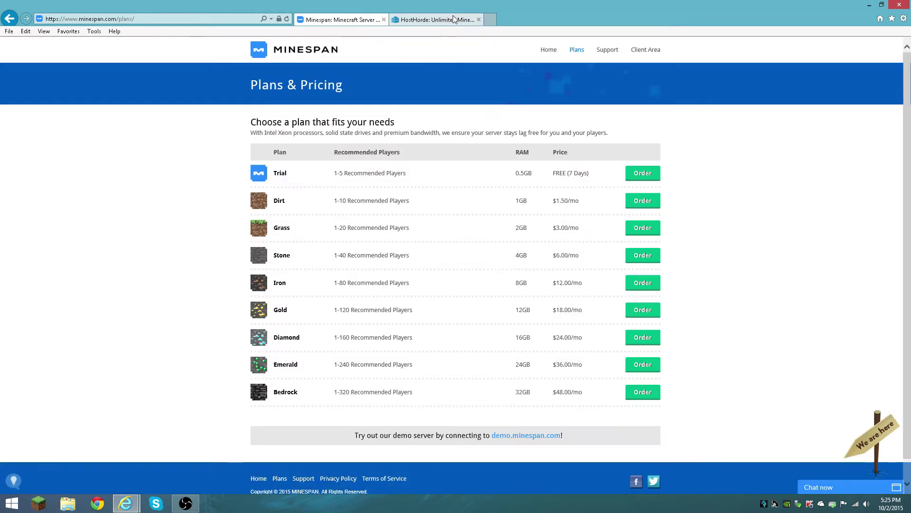
left_click(434, 20)
left_click(816, 488)
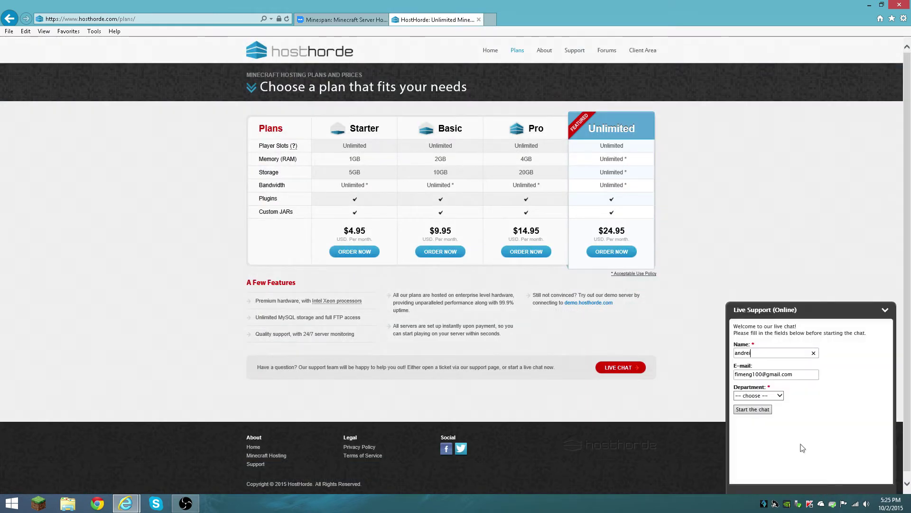
left_click(886, 310)
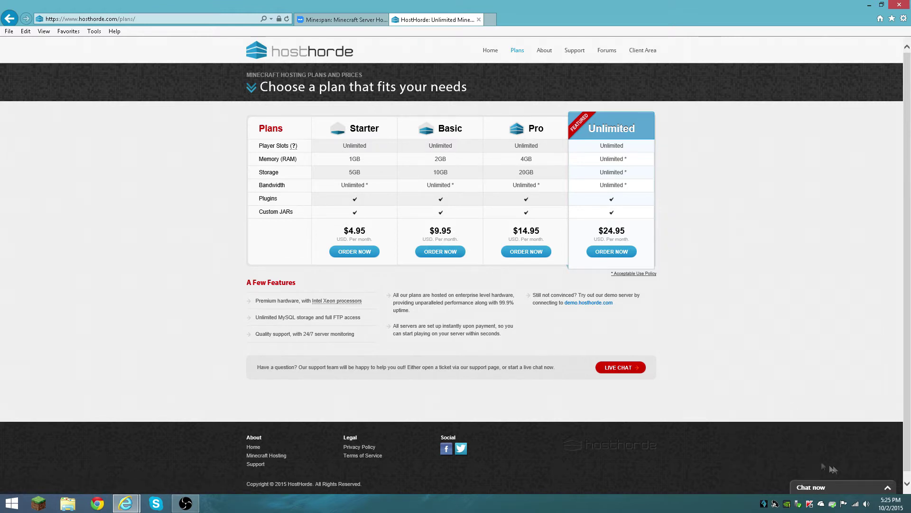
left_click(364, 22)
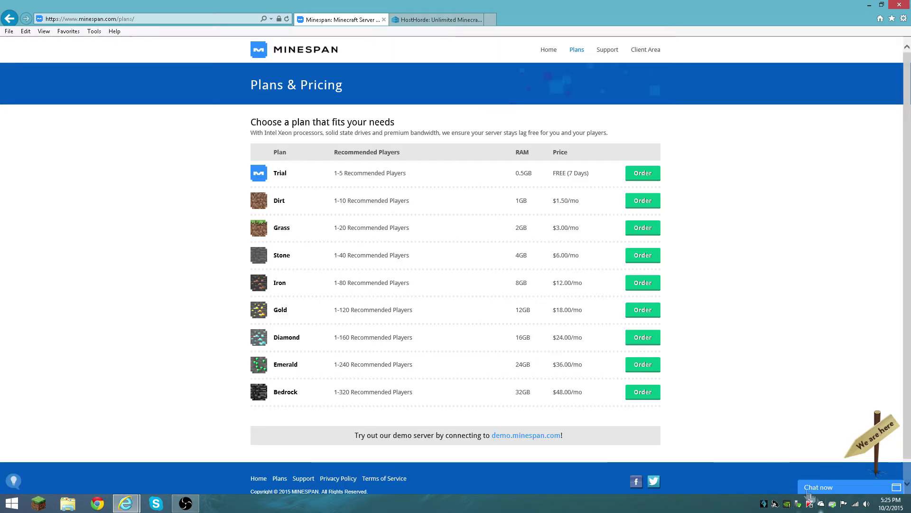
left_click(436, 19)
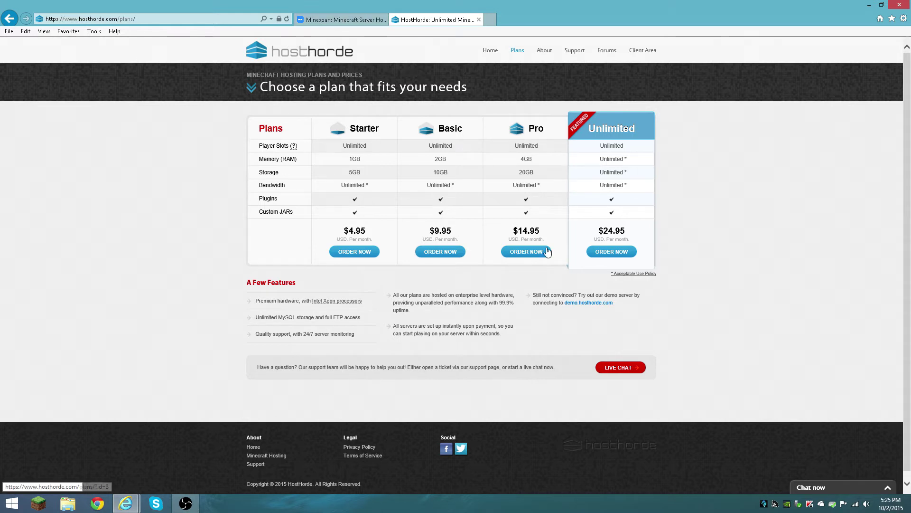
left_click(353, 20)
left_click(429, 20)
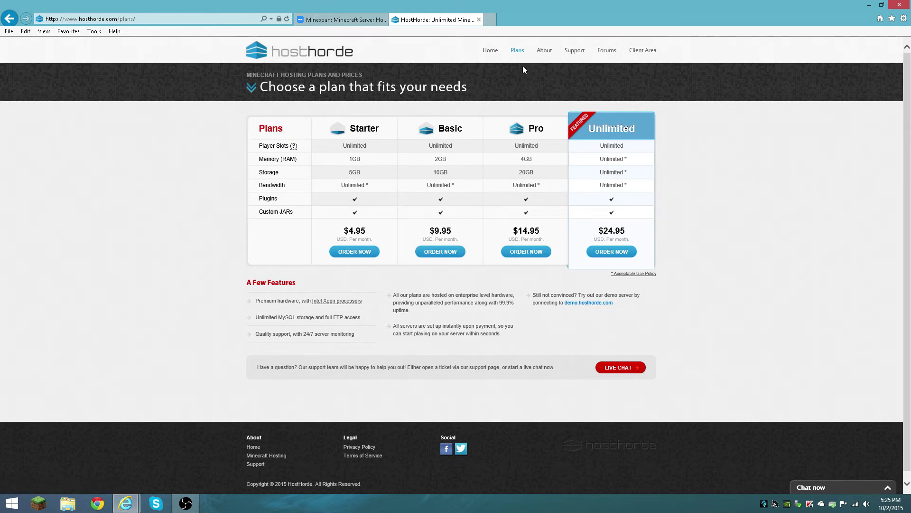
left_click(342, 19)
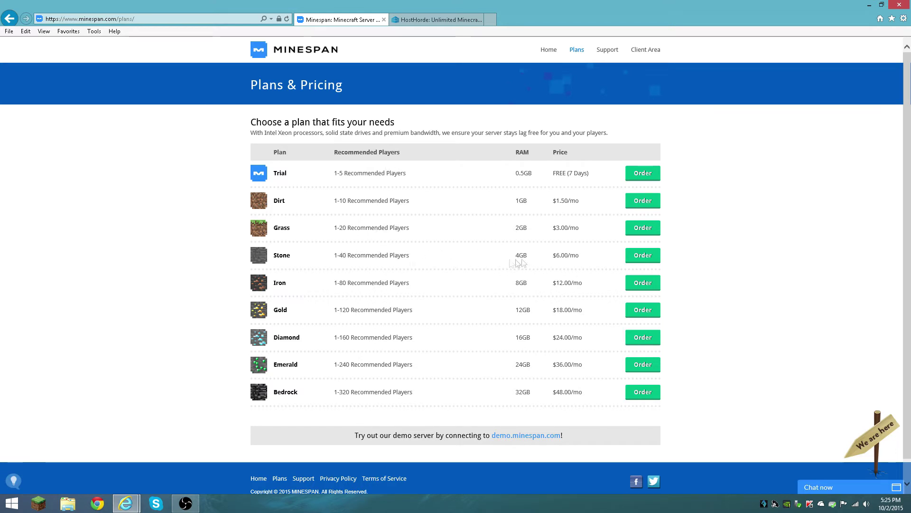
left_click(429, 20)
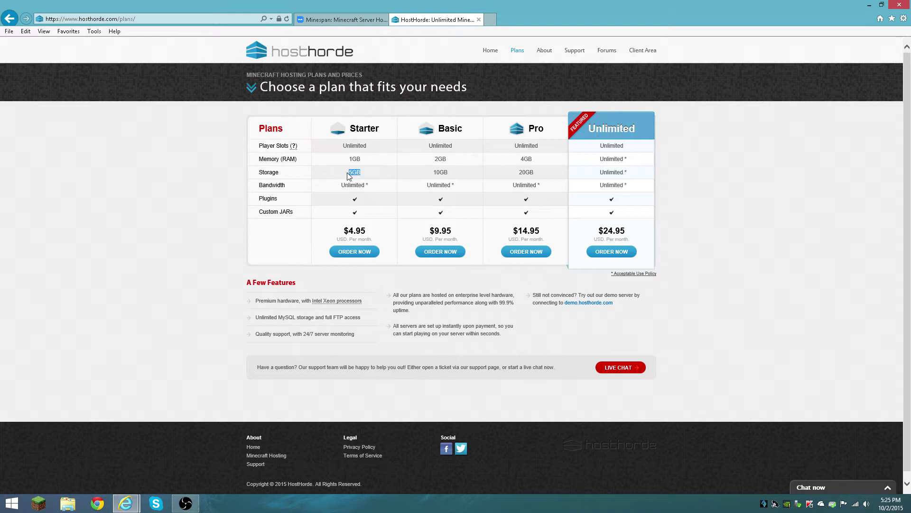
double_click(354, 159)
left_click(372, 170)
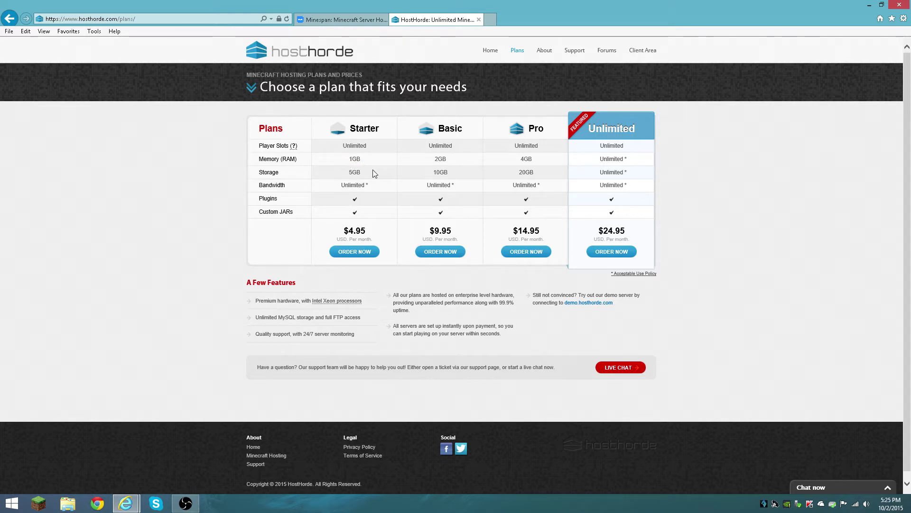
double_click(372, 170)
left_click(340, 159)
double_click(353, 159)
left_click(385, 165)
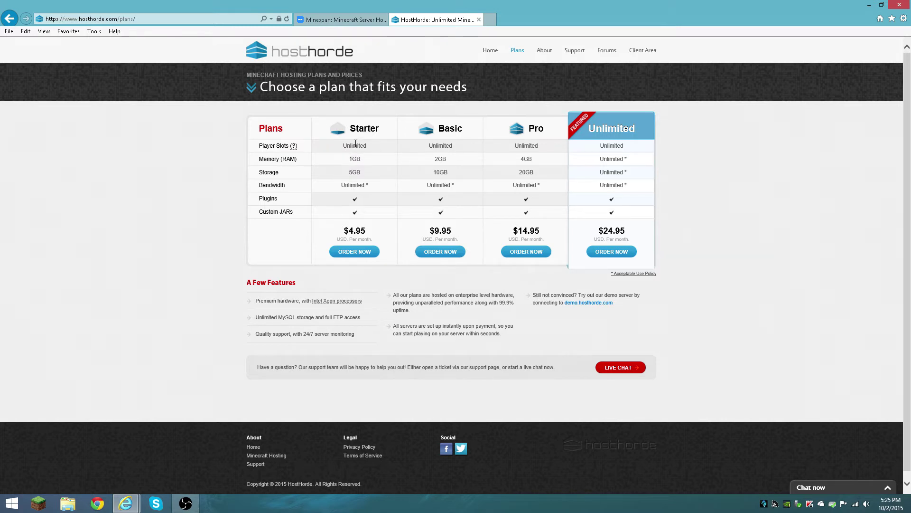
left_click(363, 19)
key("ctrl+Tab")
left_click(349, 15)
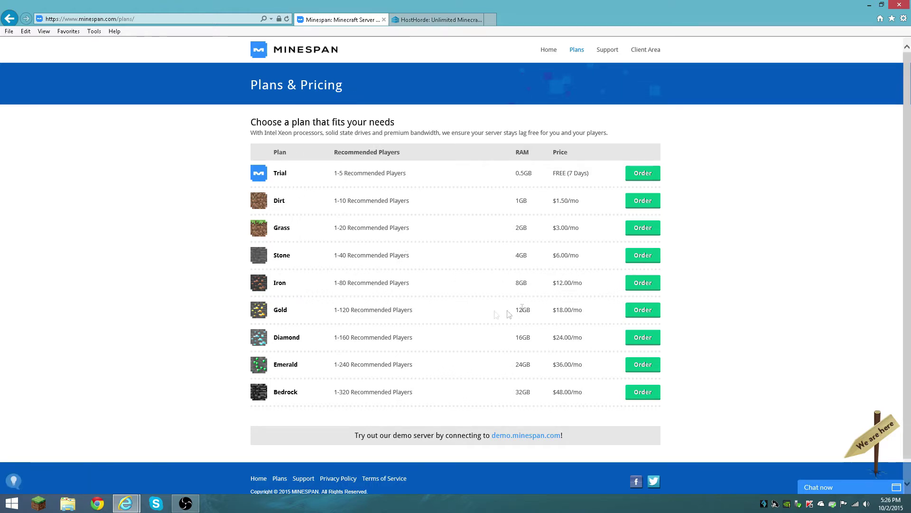
Order the Stone plan with the Minecraft username left blank, reaching the $6.00 monthly cart.
left_click(641, 256)
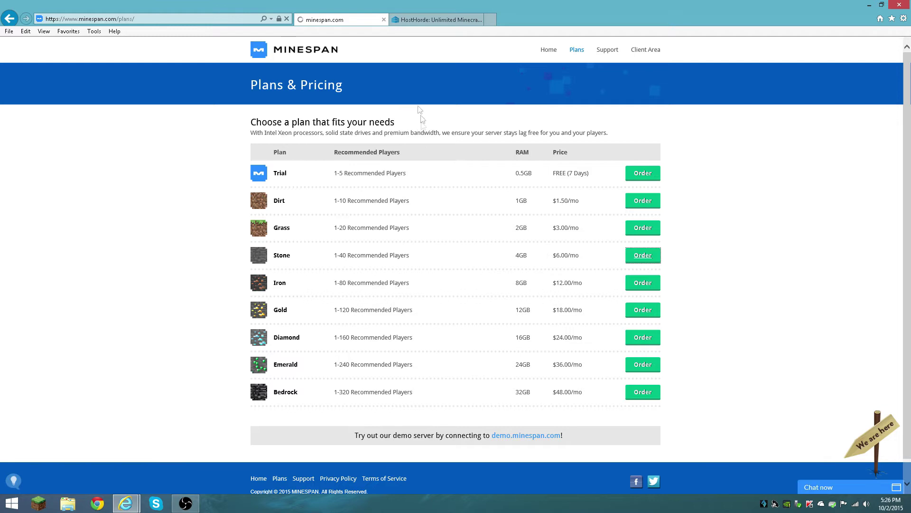
left_click(379, 251)
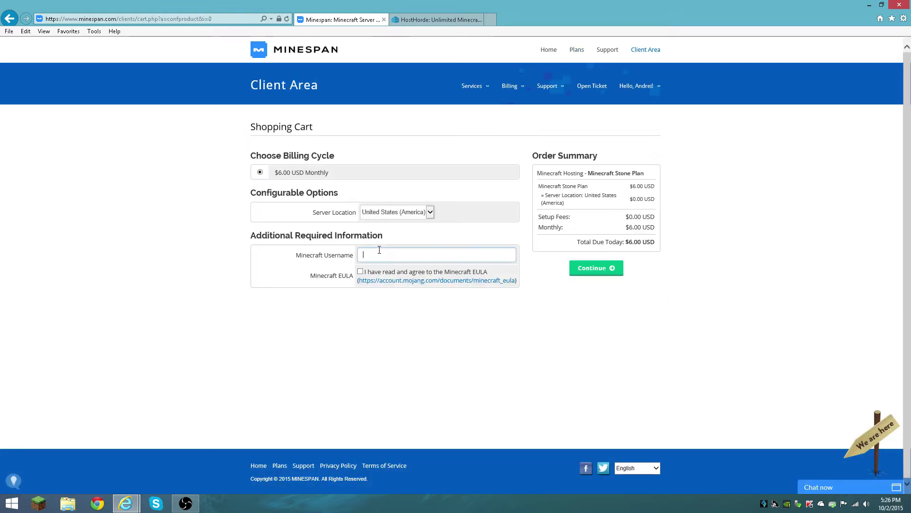
type("VexRex")
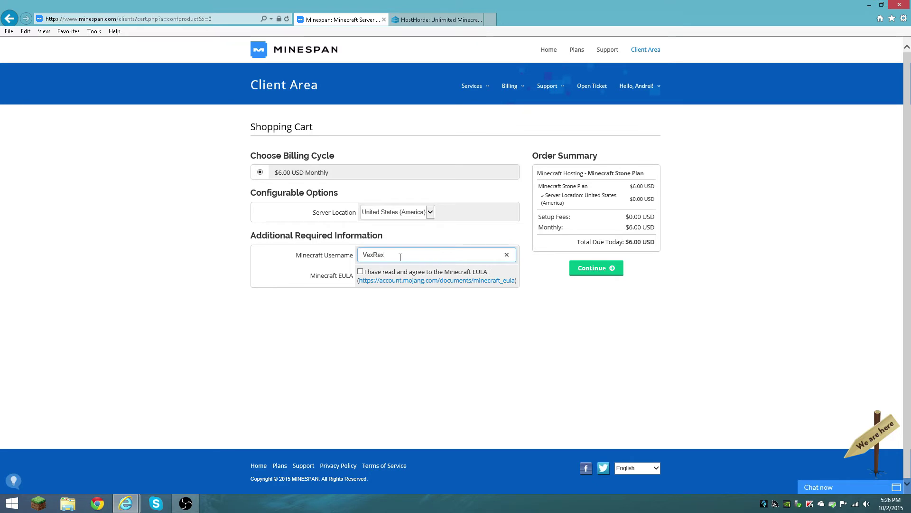
double_click(400, 257)
key("BackSpace")
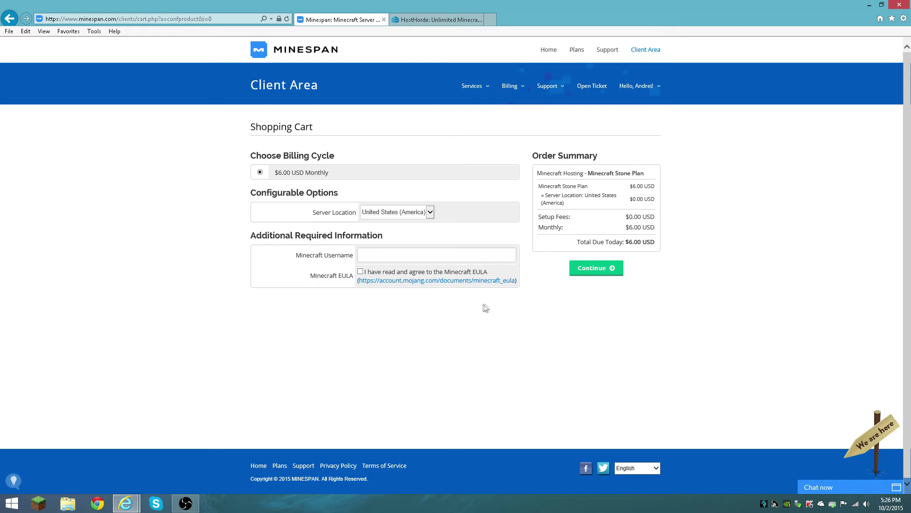
left_click(583, 269)
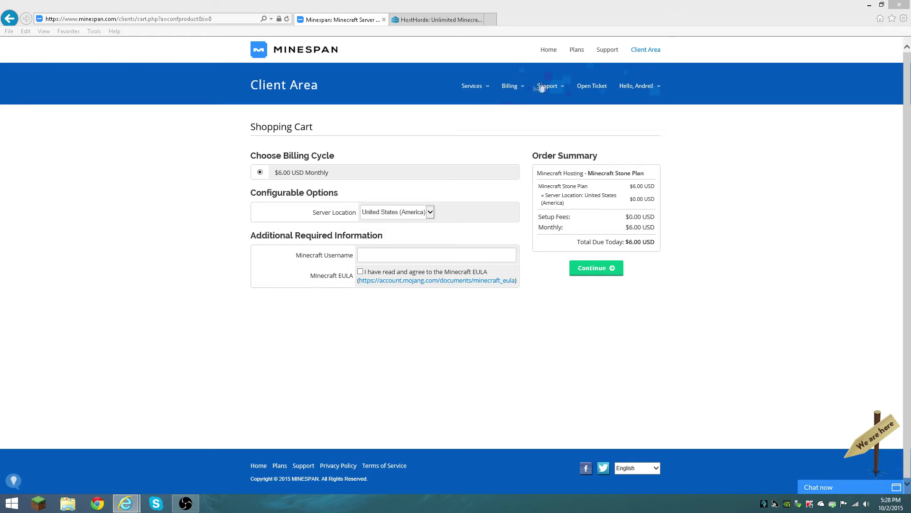
Close all browser tabs and log out of the Minespan server panel.
left_click(898, 4)
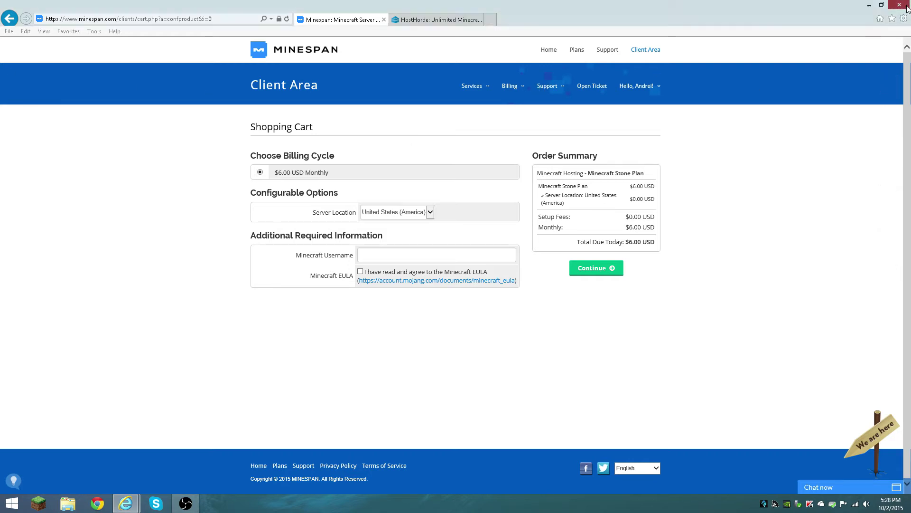
left_click(427, 257)
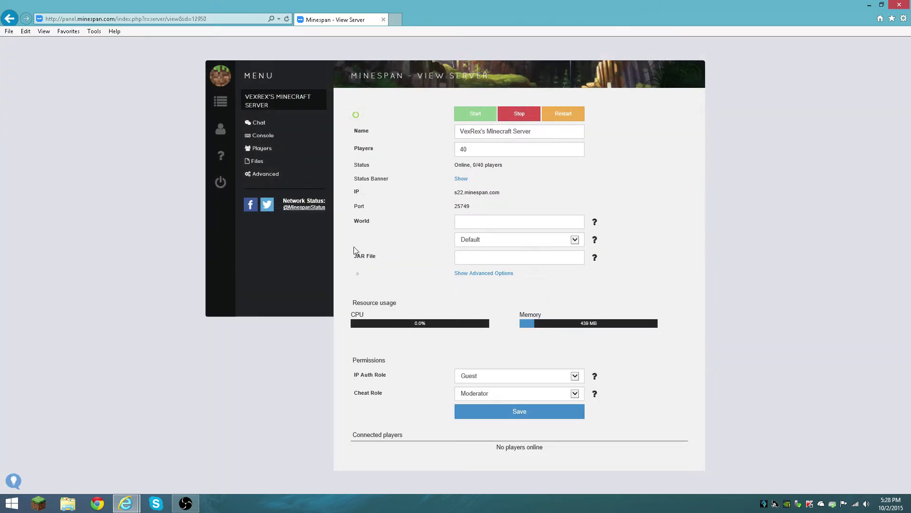
left_click(221, 182)
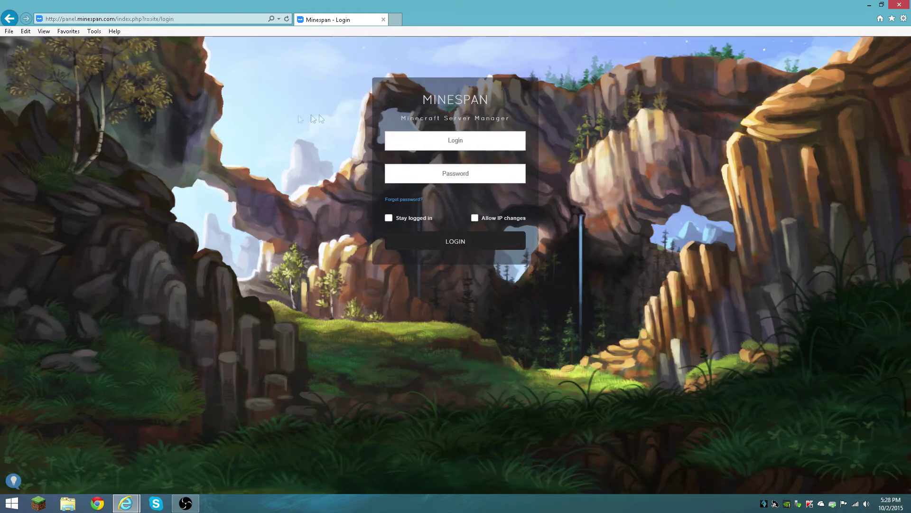
Log in with the saved account from autocomplete, with Stay logged in ticked.
left_click(411, 136)
left_click(403, 137)
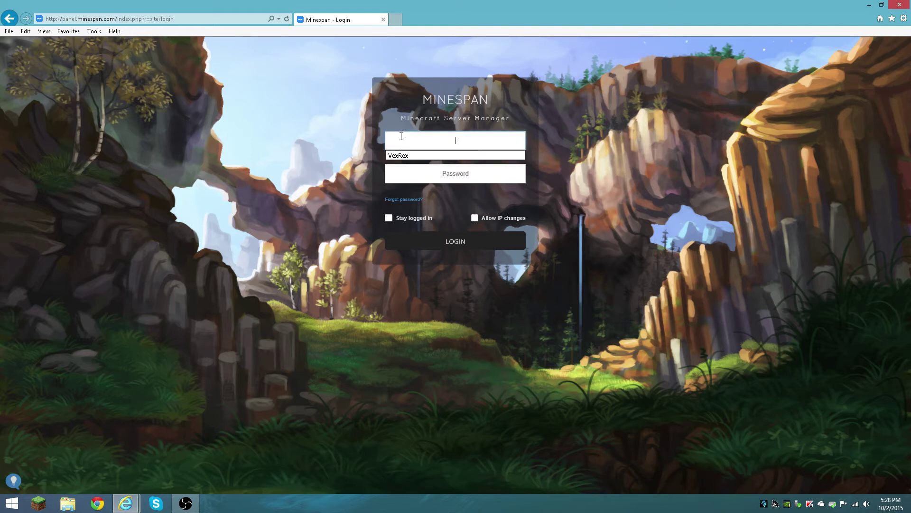
type("VexRex")
left_click(474, 167)
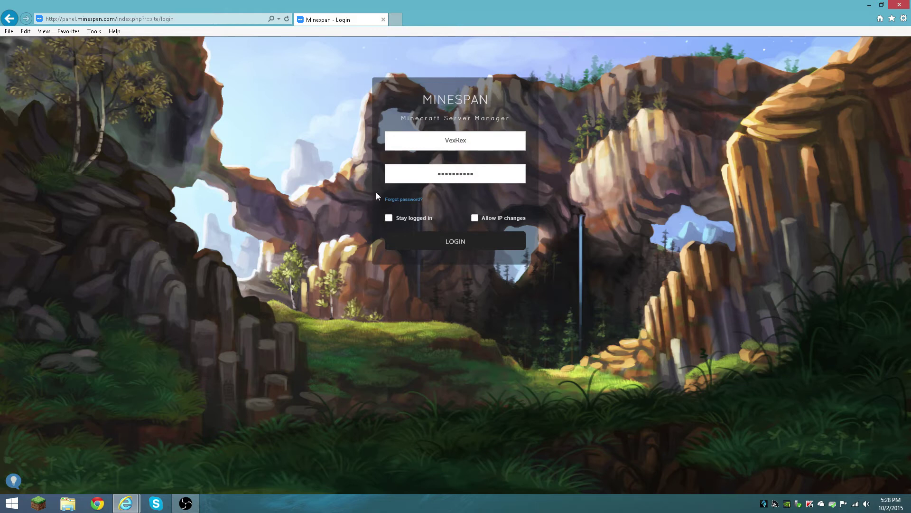
left_click(390, 219)
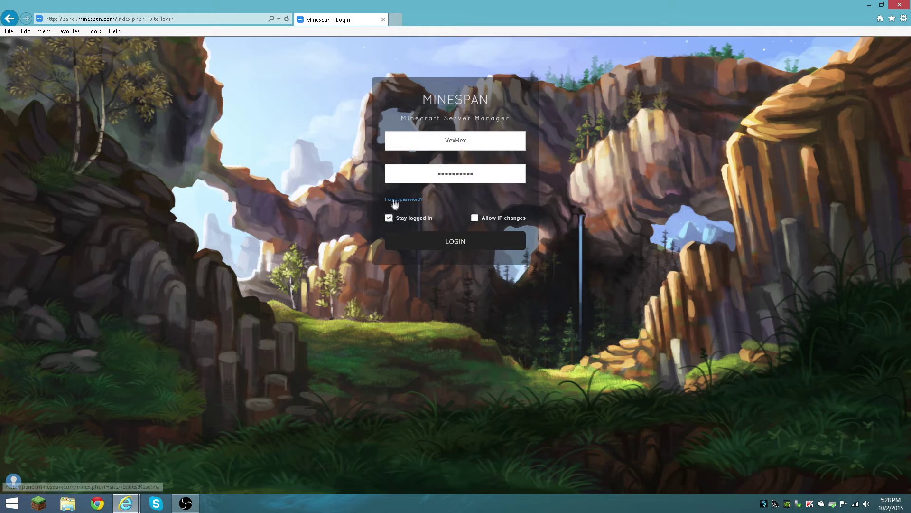
left_click(440, 242)
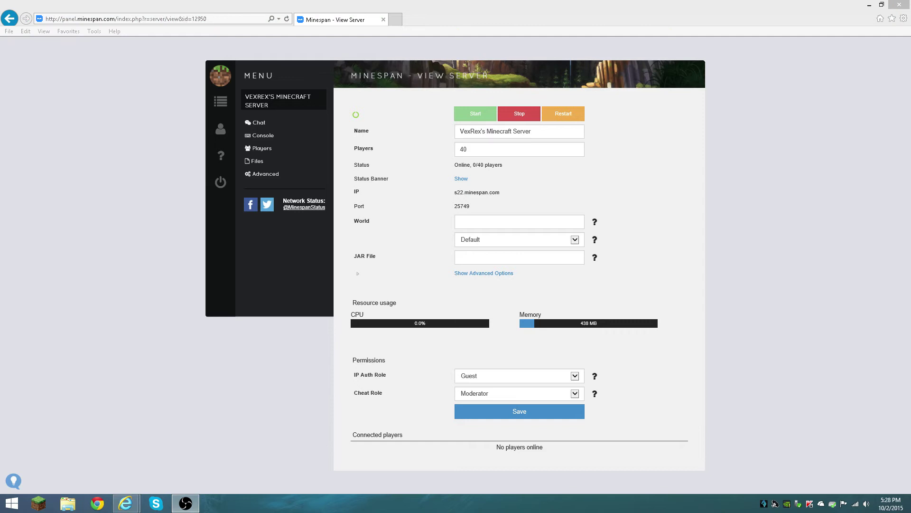
left_click(415, 155)
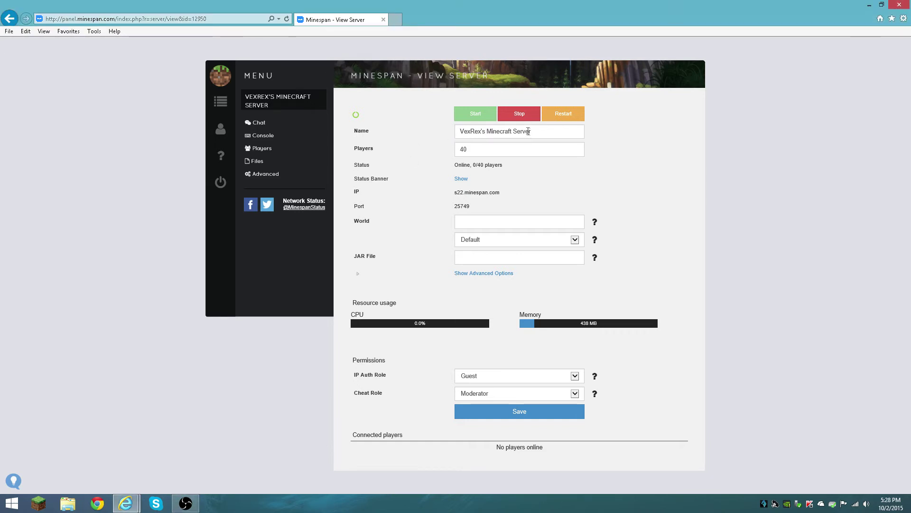
left_click_drag(530, 132, 458, 131)
key("BackSpace")
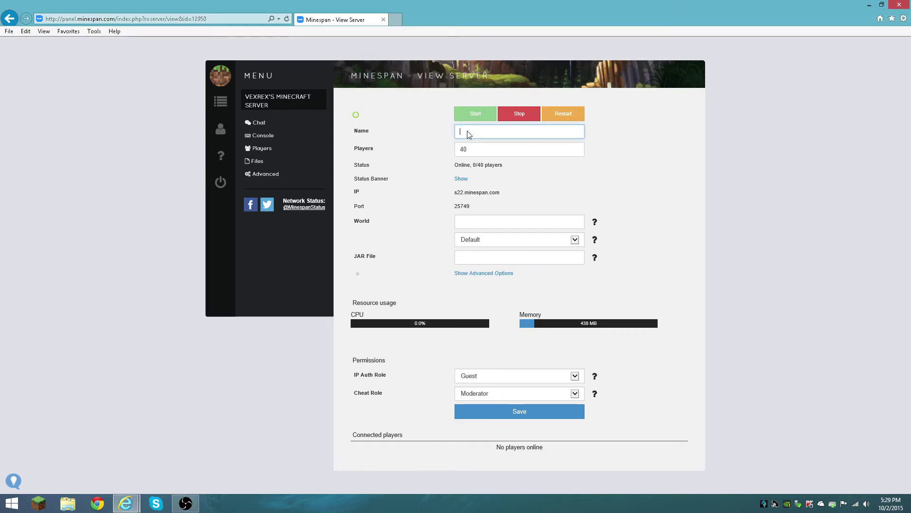
type("Mini")
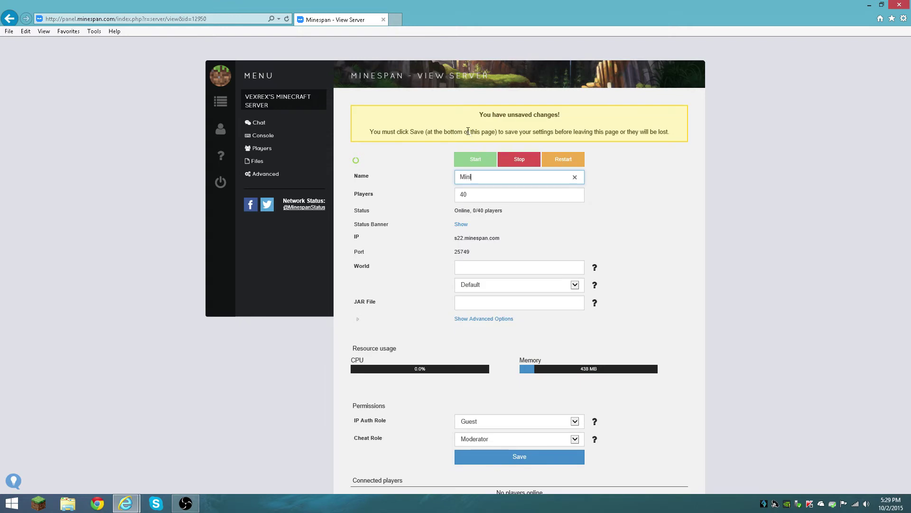
type("game Ser")
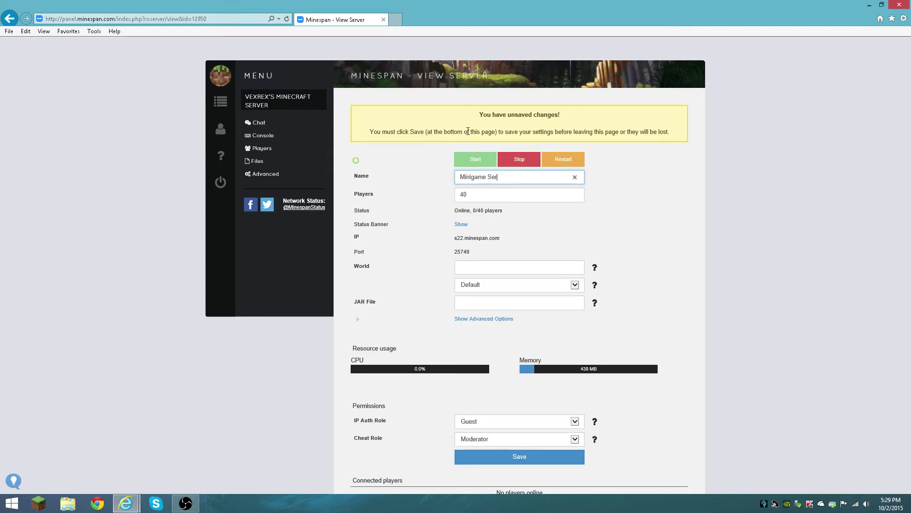
type("ver")
left_click(427, 155)
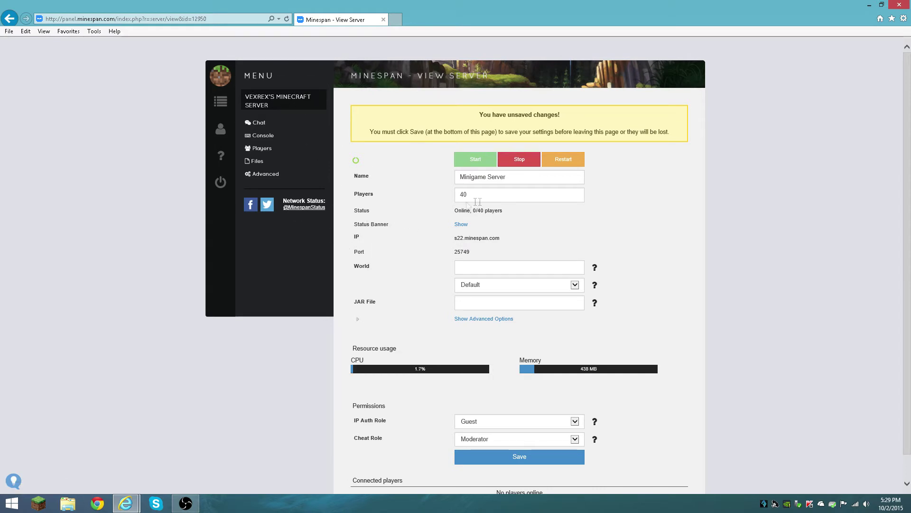
left_click_drag(511, 211, 444, 215)
left_click(442, 215)
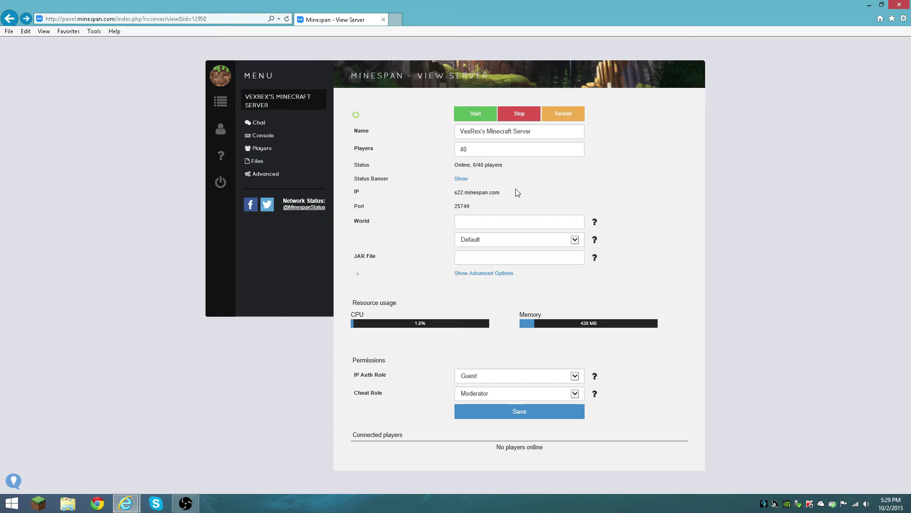
Look over the server's IP address, port and world name fields without changing them.
left_click_drag(516, 193, 459, 195)
left_click(437, 198)
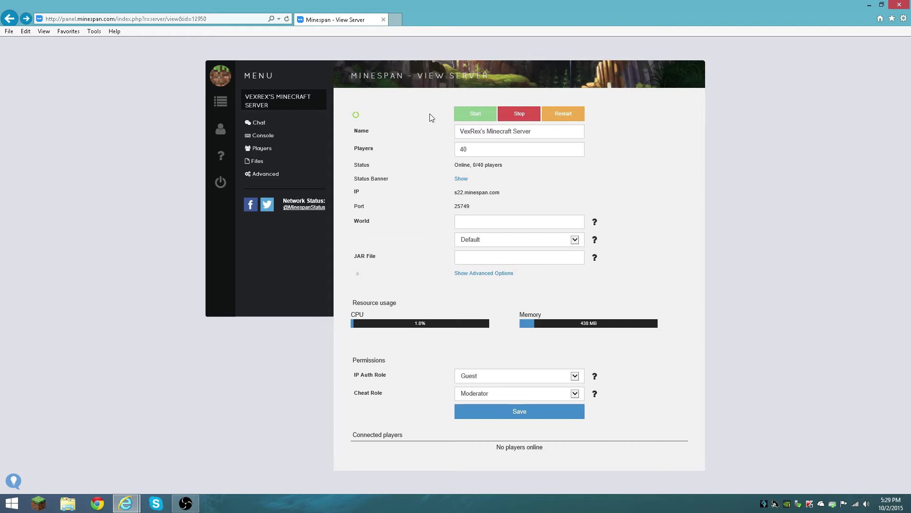
left_click_drag(472, 207, 453, 208)
left_click(448, 211)
left_click(473, 223)
Set the server type to Mod: Spigot 1.8.8 (2015-07-29-a).
left_click(477, 240)
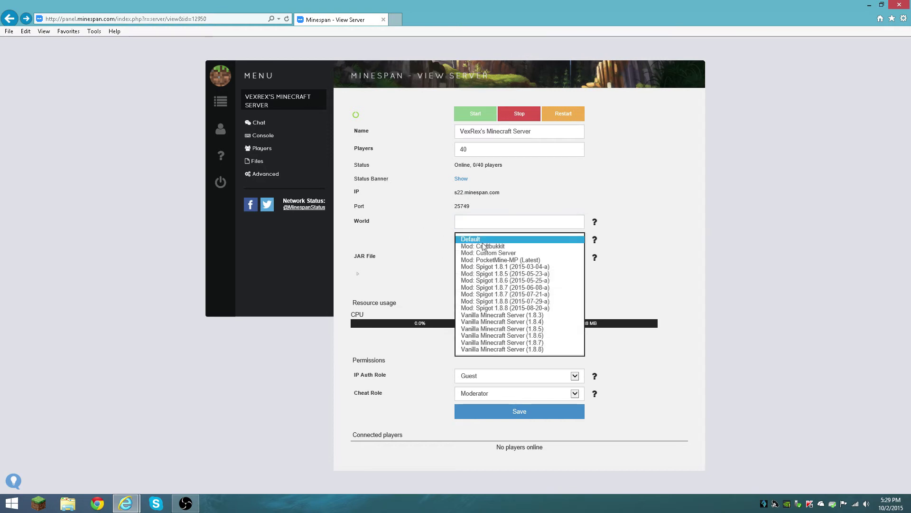
left_click(361, 259)
left_click(496, 242)
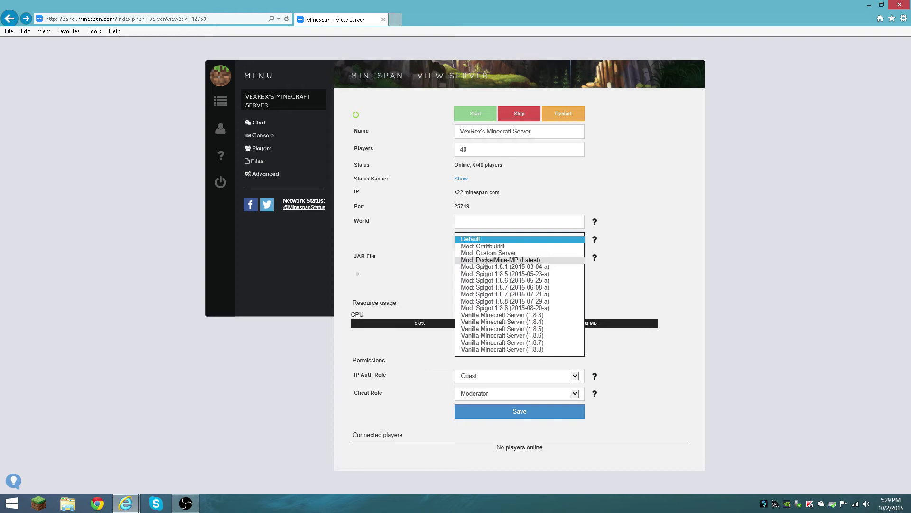
left_click(506, 308)
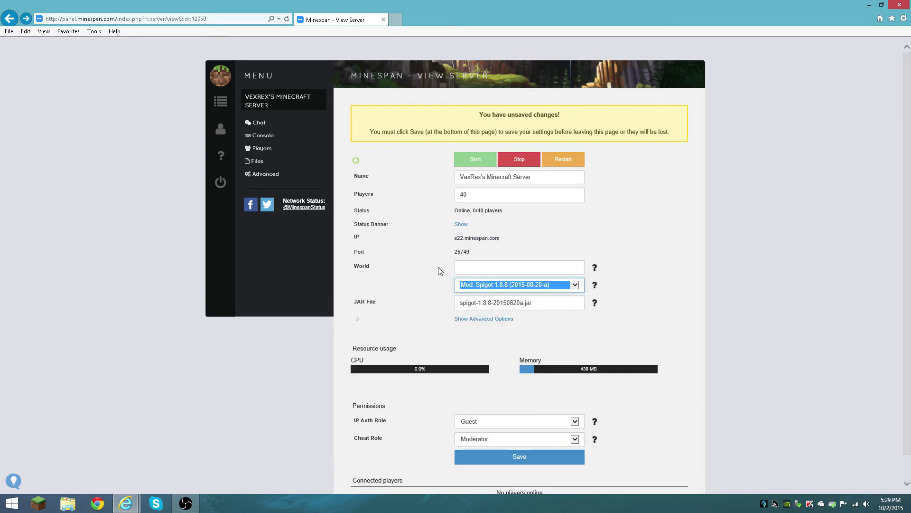
left_click(509, 286)
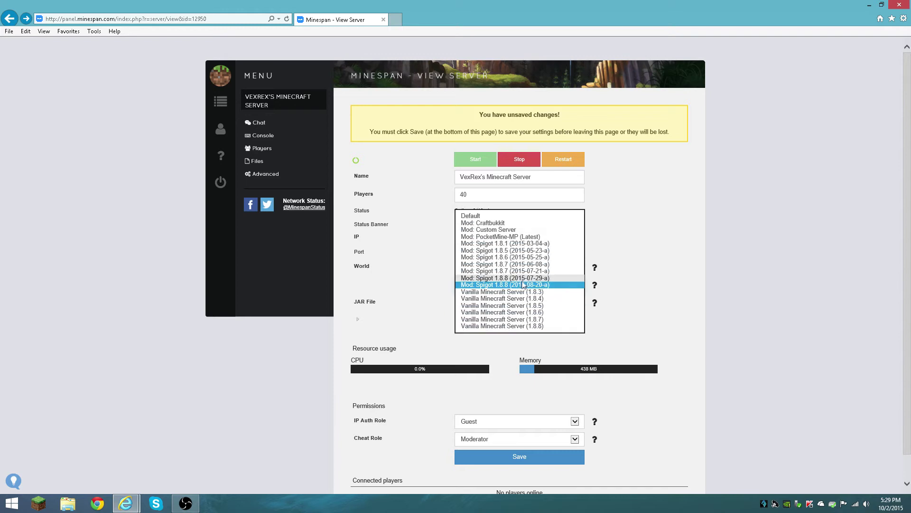
left_click(511, 280)
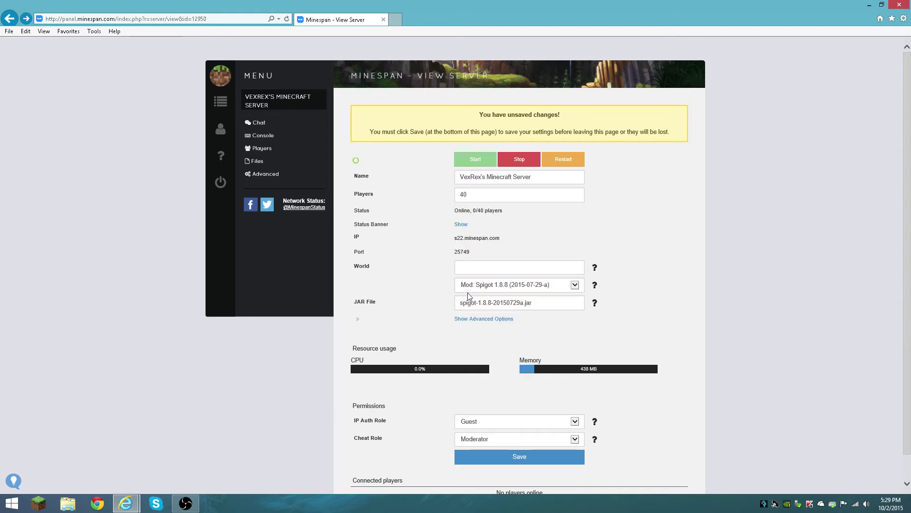
left_click(481, 289)
left_click(427, 291)
left_click(476, 286)
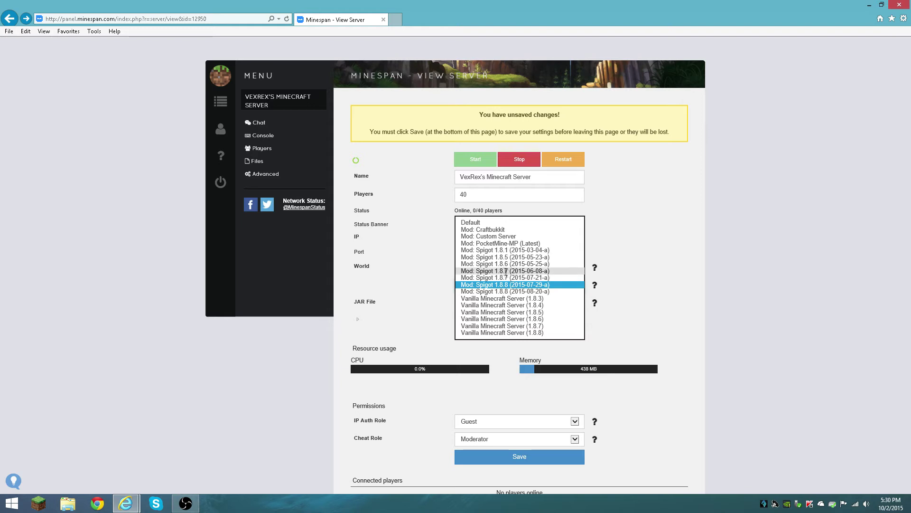
left_click(515, 284)
left_click(496, 284)
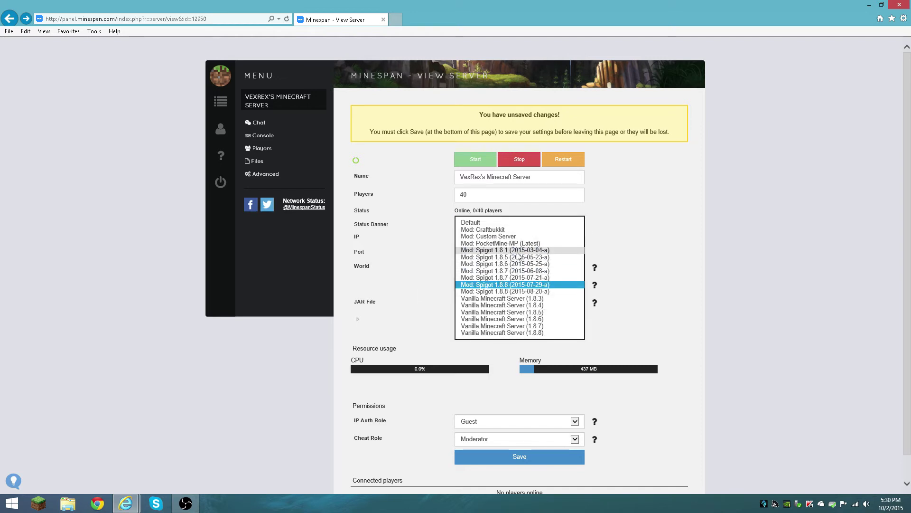
left_click(518, 250)
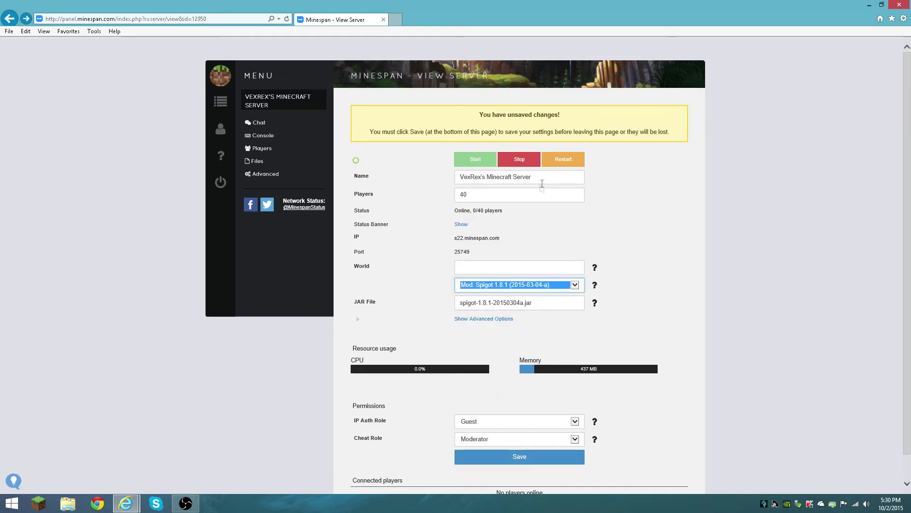
left_click(499, 287)
left_click(513, 285)
left_click(518, 285)
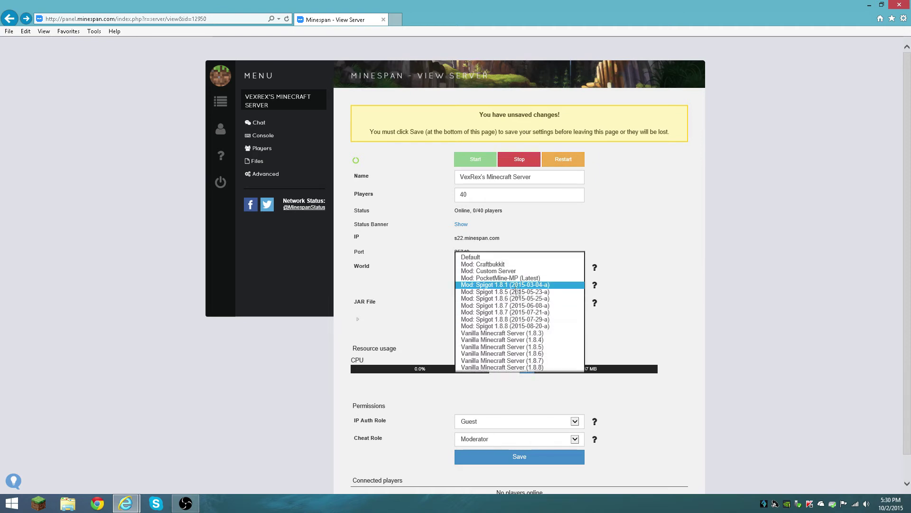
left_click(516, 318)
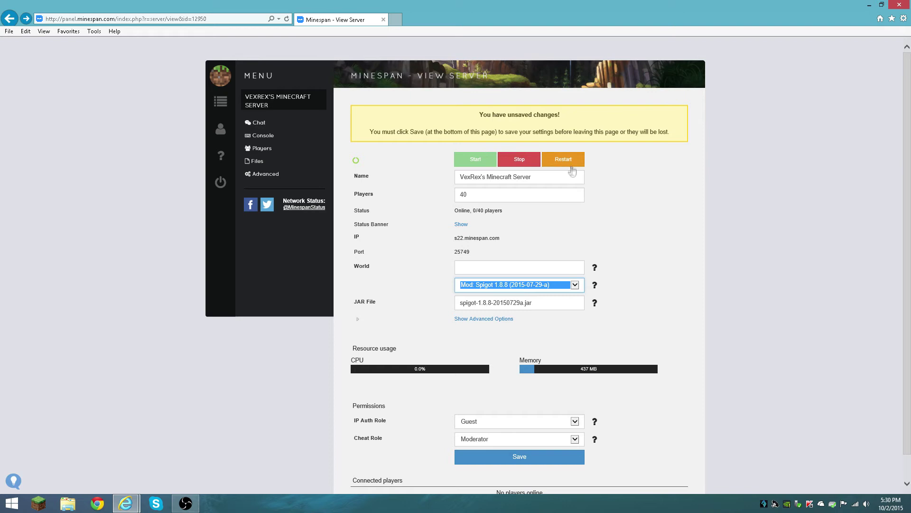
left_click(562, 286)
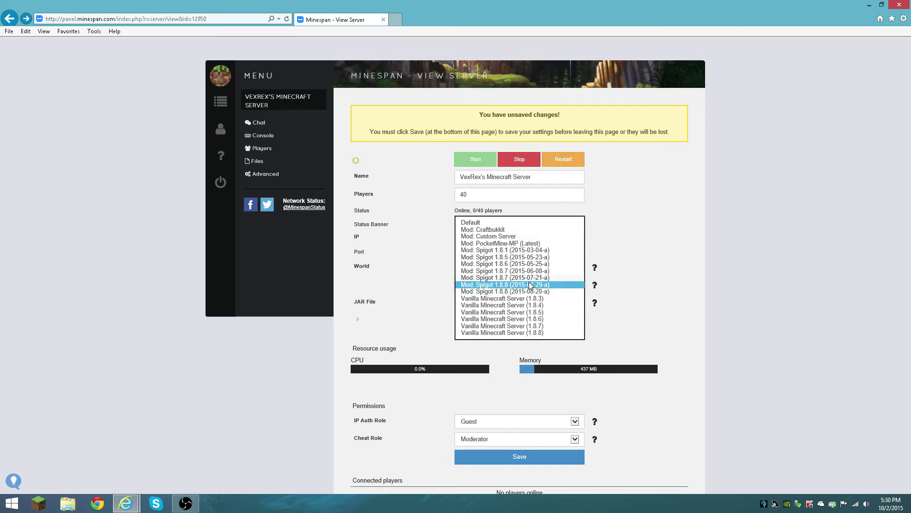
left_click(416, 249)
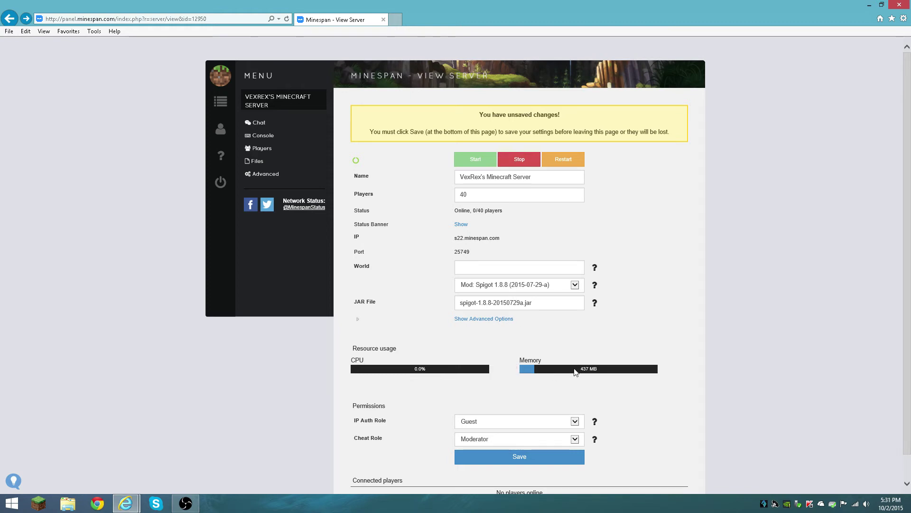
Keep the IP Auth Role at Guest and set the Cheat Role to Moderator.
scroll(467, 389, "down", 1)
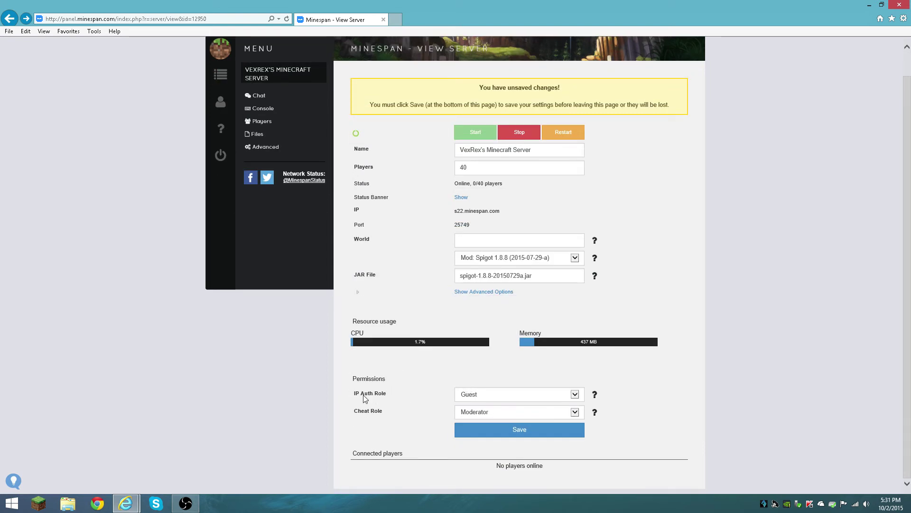
left_click(494, 398)
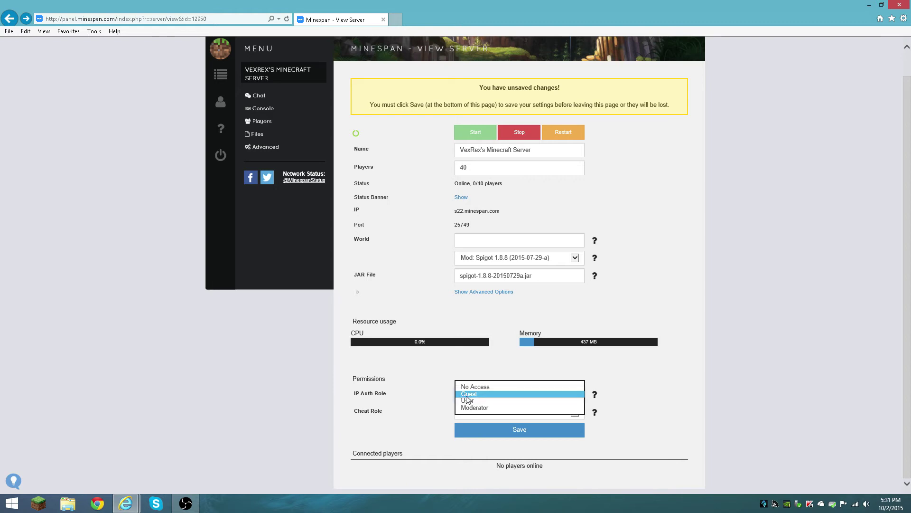
left_click(415, 394)
left_click(474, 411)
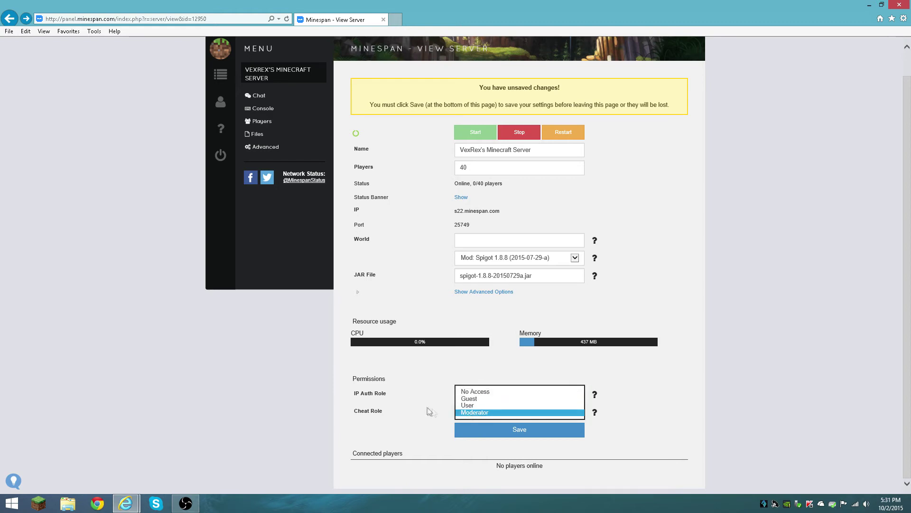
left_click(427, 410)
left_click(489, 413)
left_click(431, 408)
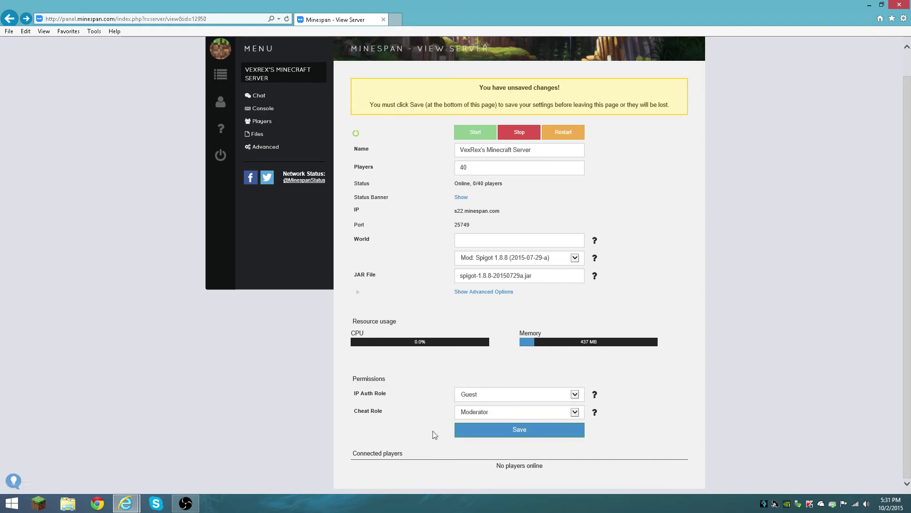
Save the role settings, then rename the server to 'Minigames' and save again.
left_click(473, 430)
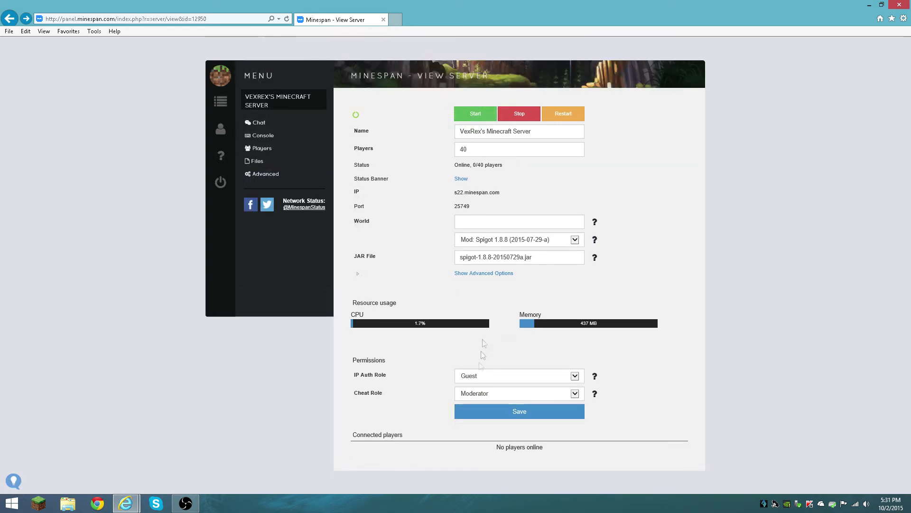
left_click_drag(551, 141, 470, 124)
type("M")
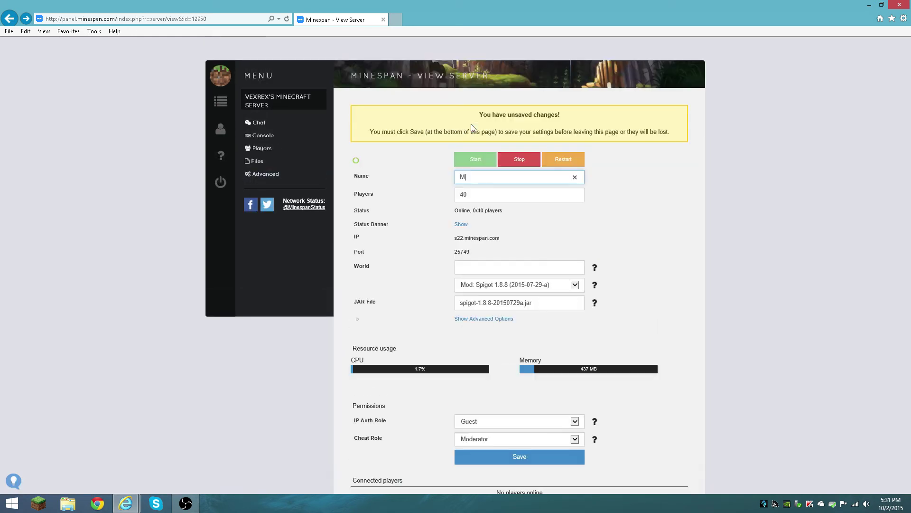
type("inigame")
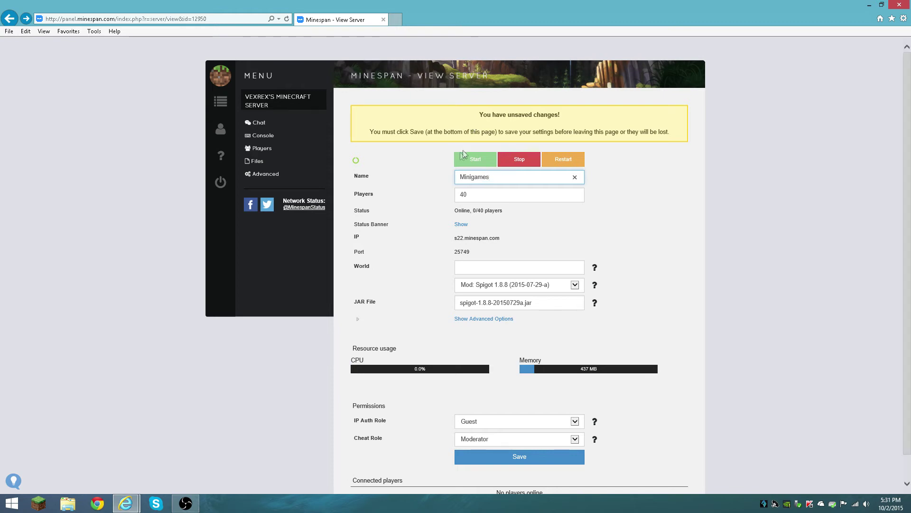
type("s")
left_click(429, 199)
left_click(529, 451)
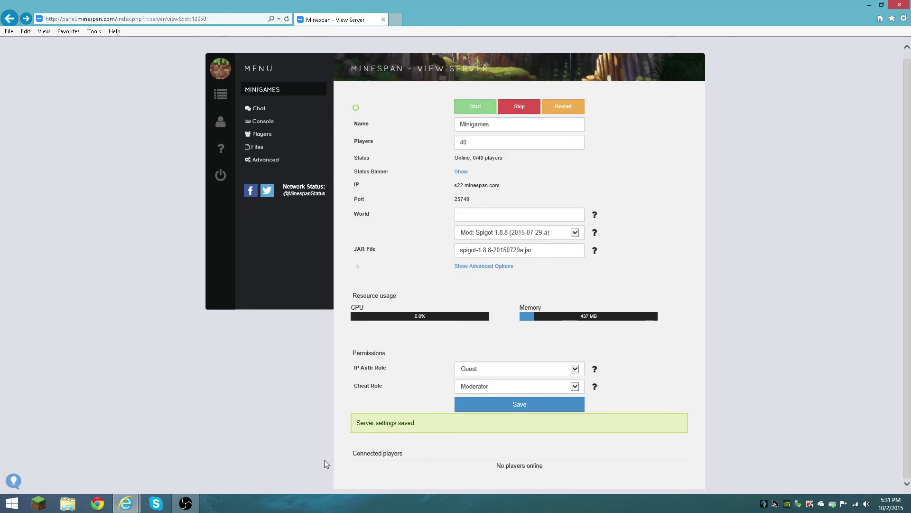
left_click(274, 122)
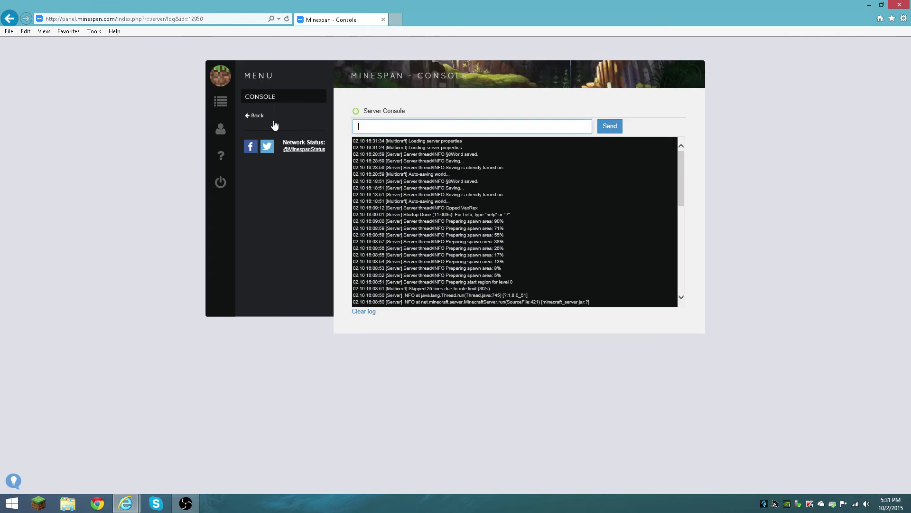
scroll(465, 229, "down", 6)
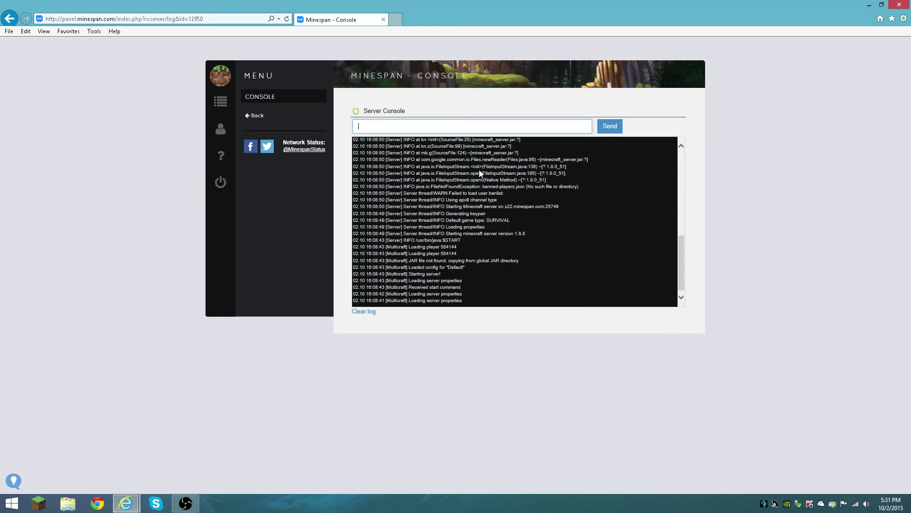
scroll(515, 222, "up", 6)
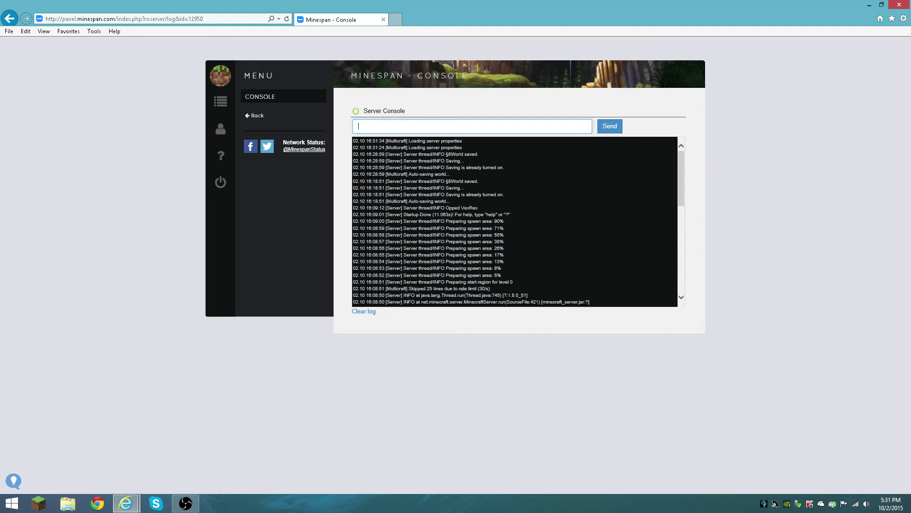
left_click(257, 115)
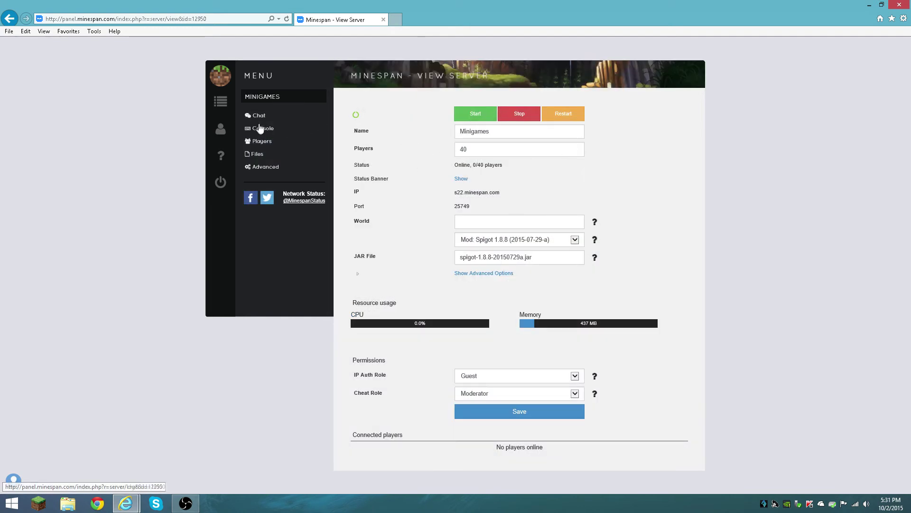
left_click(260, 128)
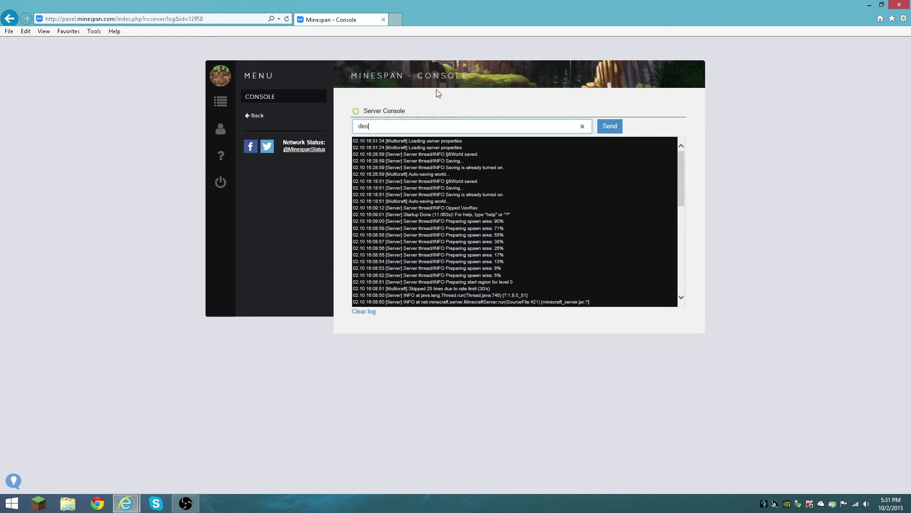
type("p")
key("BackSpace")
key("BackSpace")
left_click(285, 116)
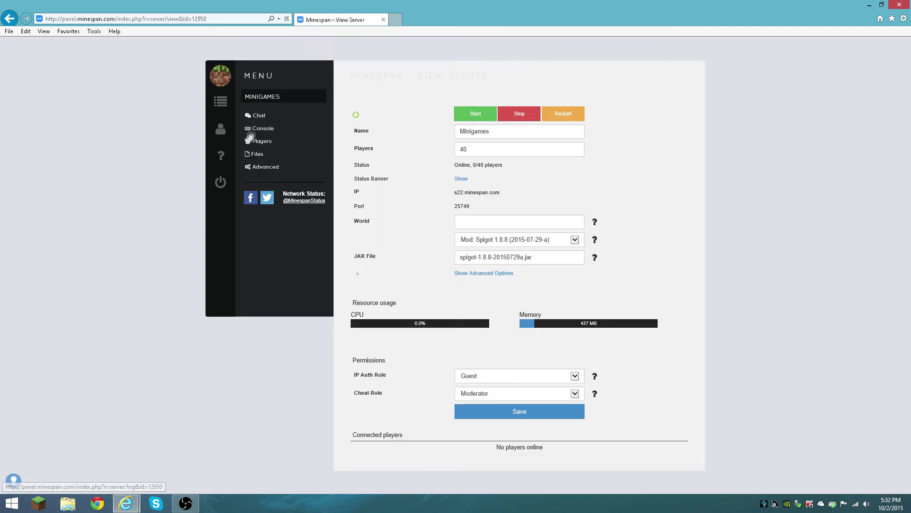
left_click(262, 152)
left_click(261, 141)
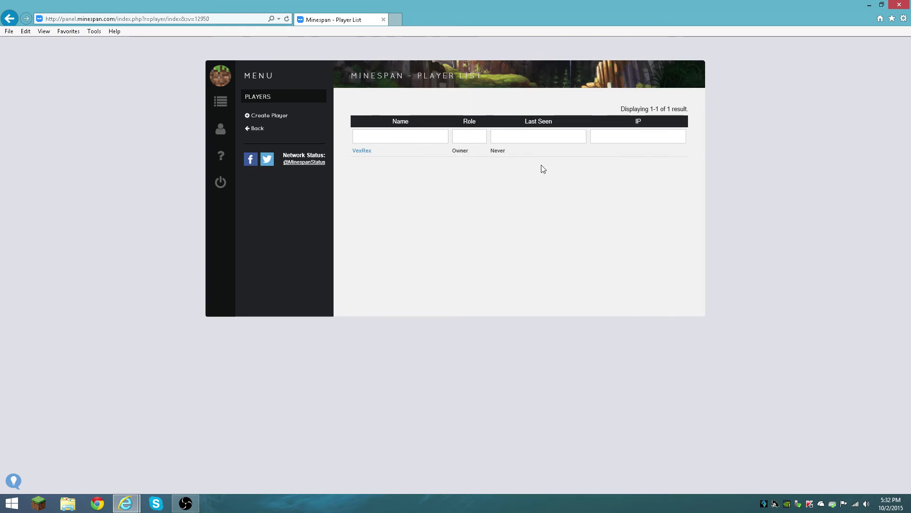
left_click(261, 129)
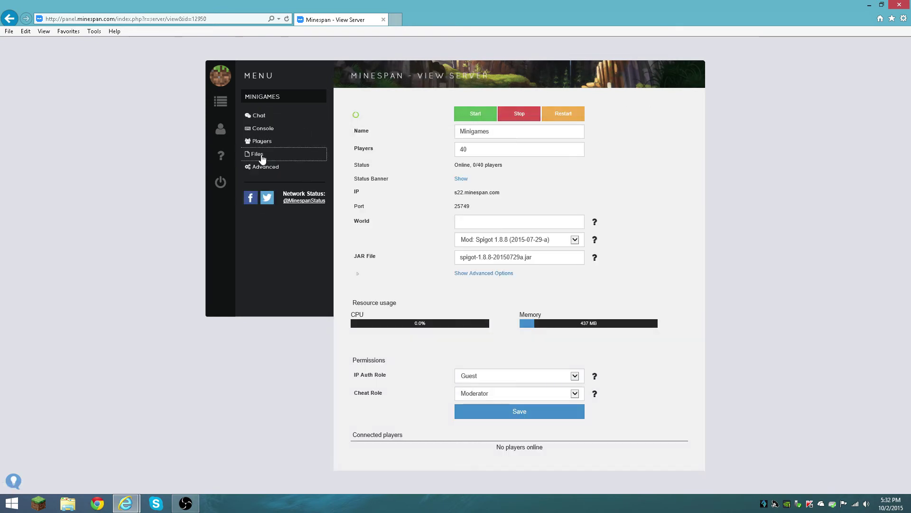
Filter BukGet Plugins by 'essentials', go to page 2, and open Essentials.
left_click(260, 155)
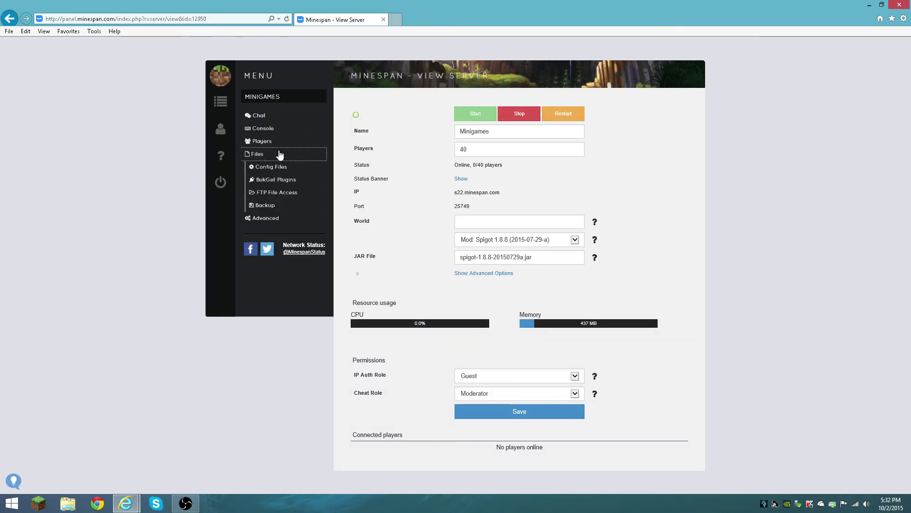
left_click(279, 154)
left_click(280, 155)
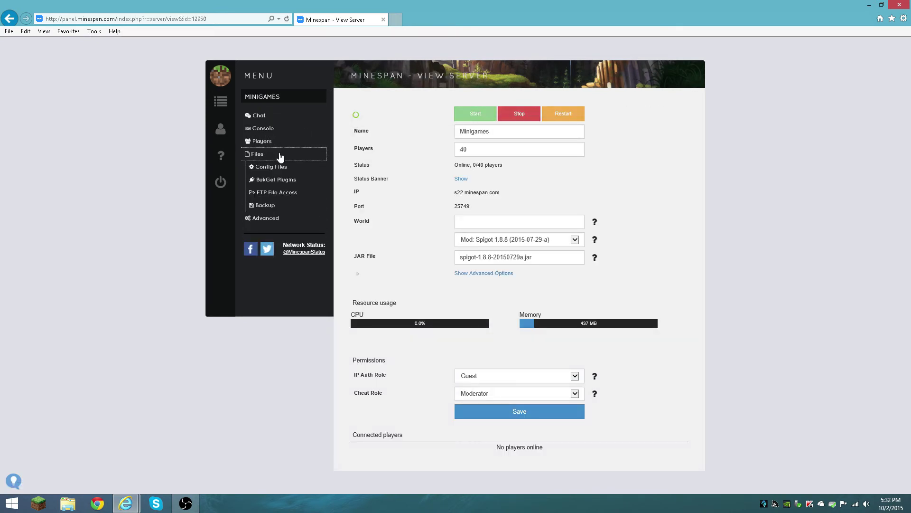
left_click(285, 179)
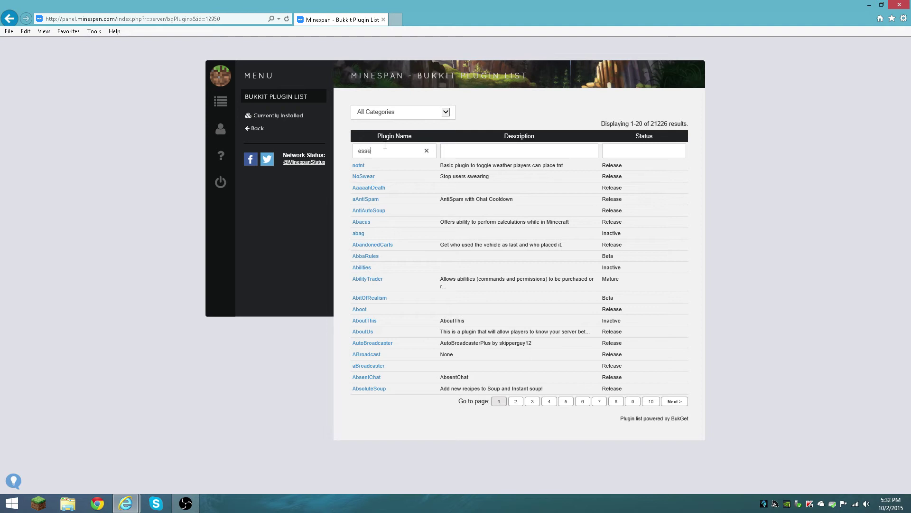
key("Return")
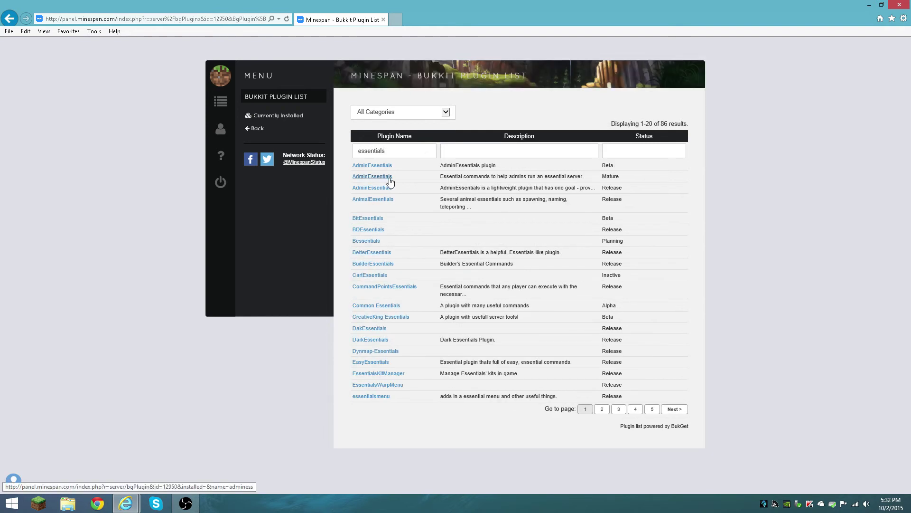
left_click(602, 409)
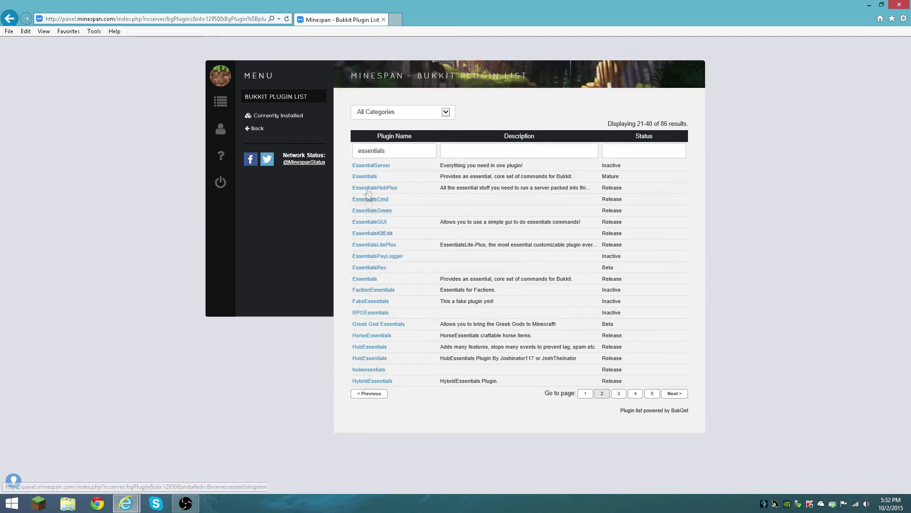
left_click(370, 178)
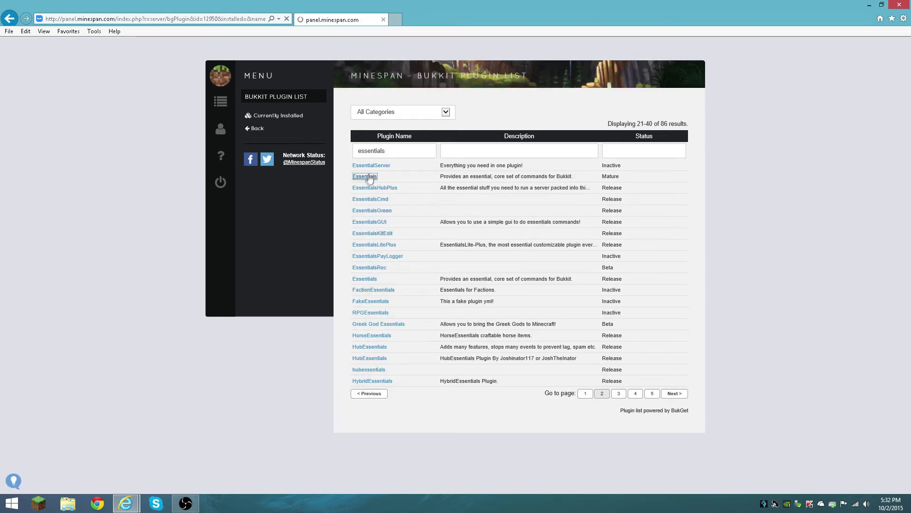
View Essentials' BukkitDev project page, then return to its panel details (Pre2.14.1.3, not installed).
left_click(389, 197)
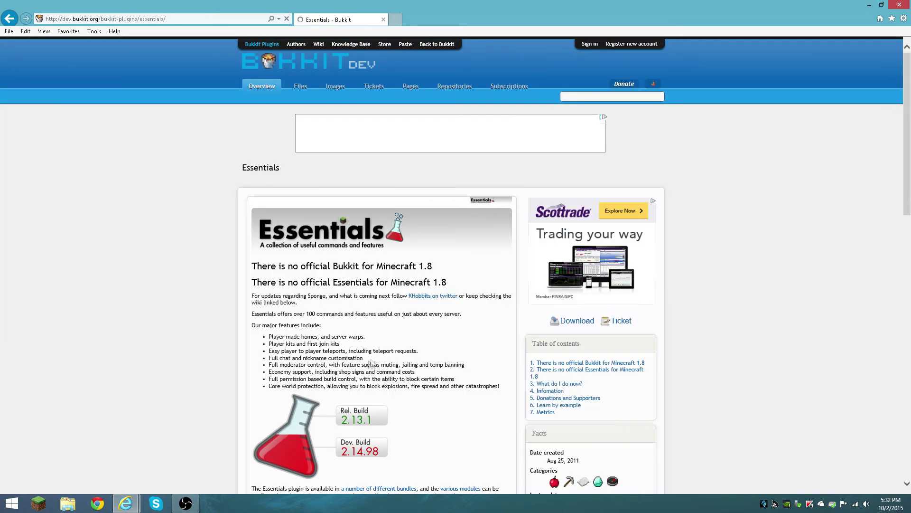
left_click(10, 19)
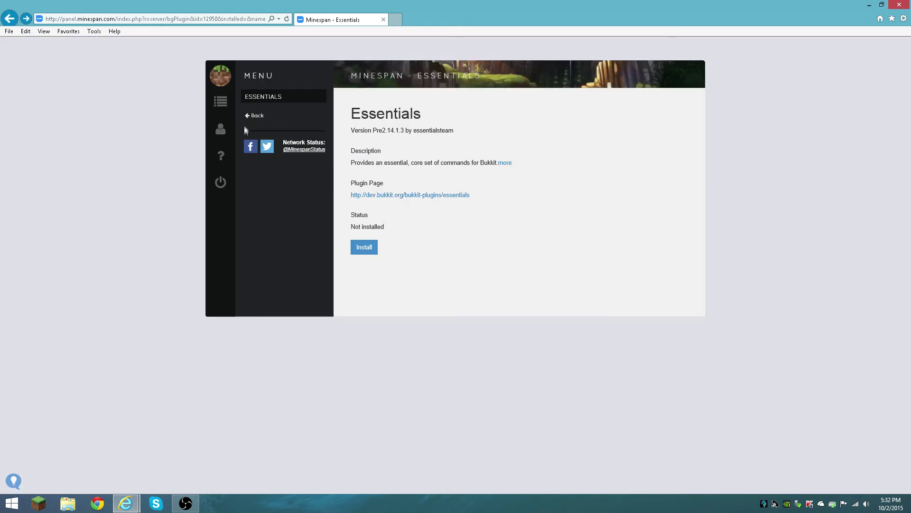
Go back from the Essentials details to the Minigames View Server page and expand its Files options.
left_click(257, 116)
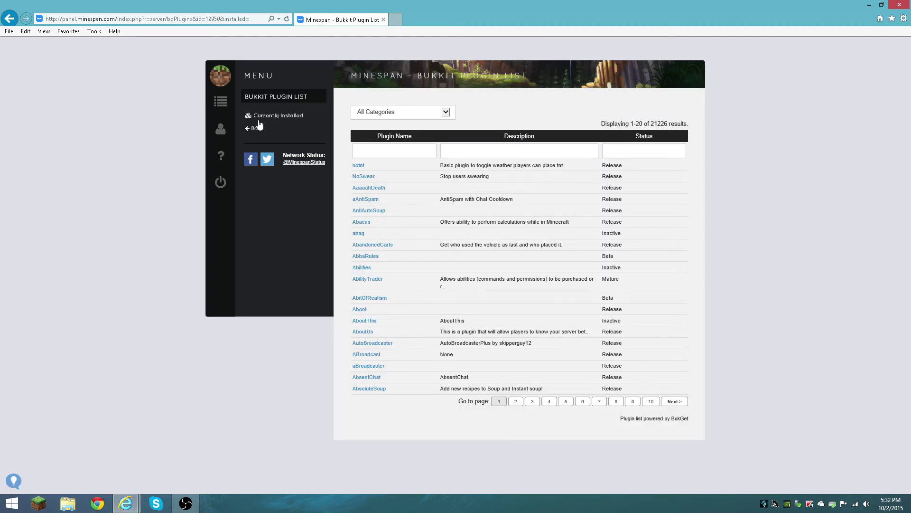
left_click(258, 127)
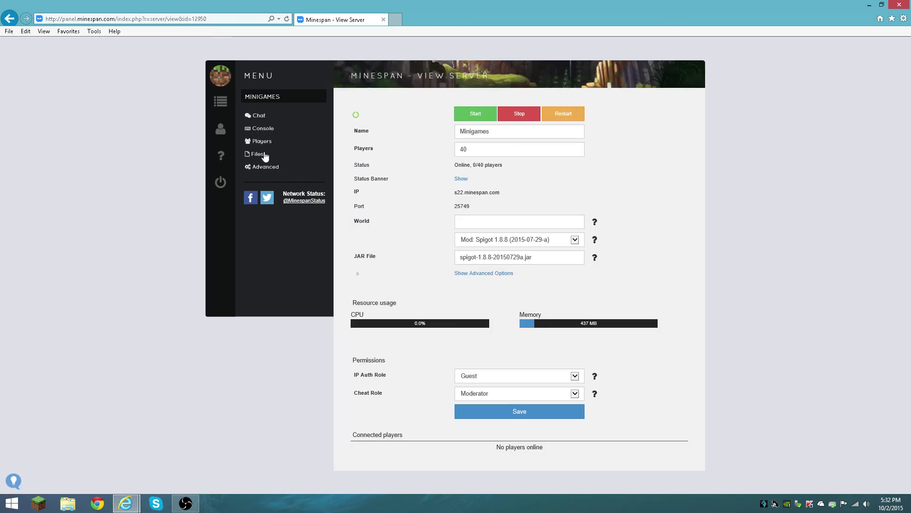
left_click(265, 156)
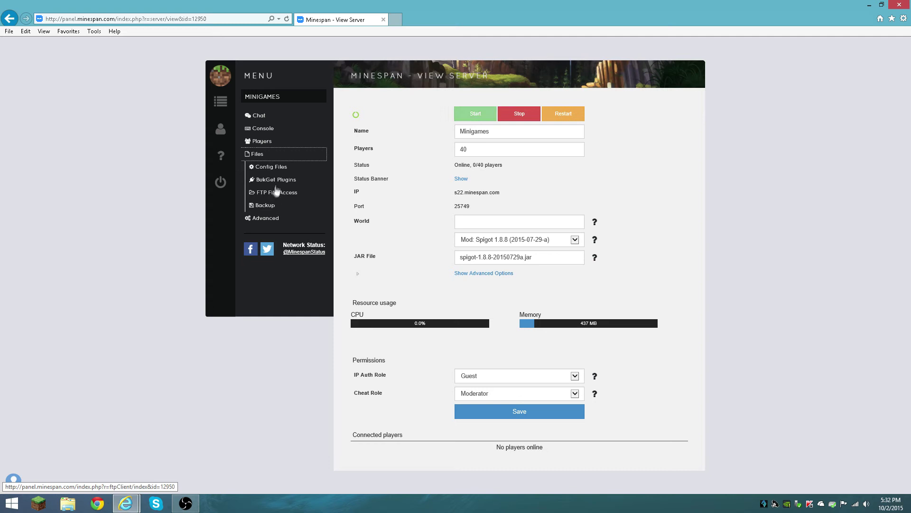
left_click(276, 191)
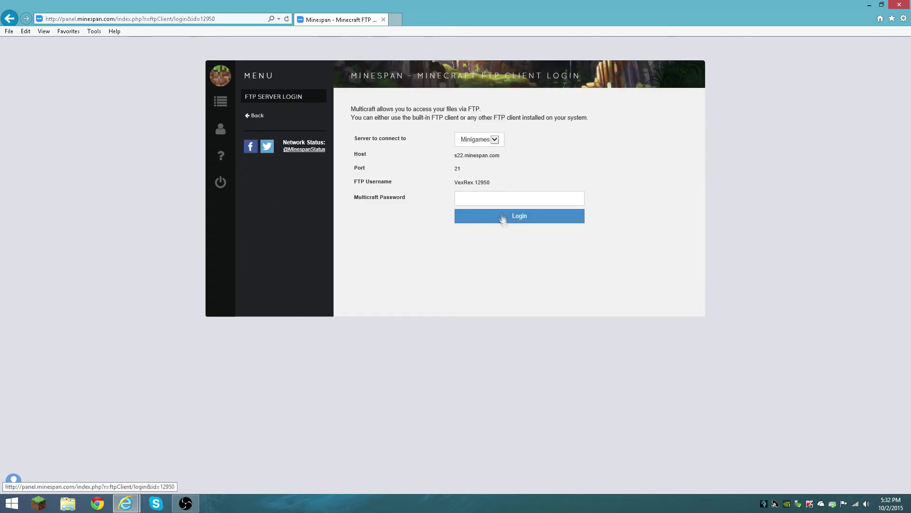
left_click(482, 199)
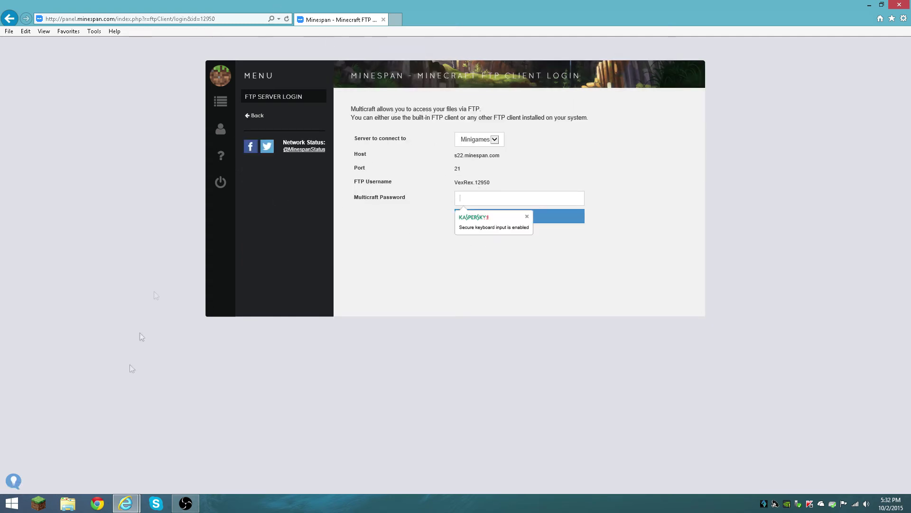
left_click(126, 503)
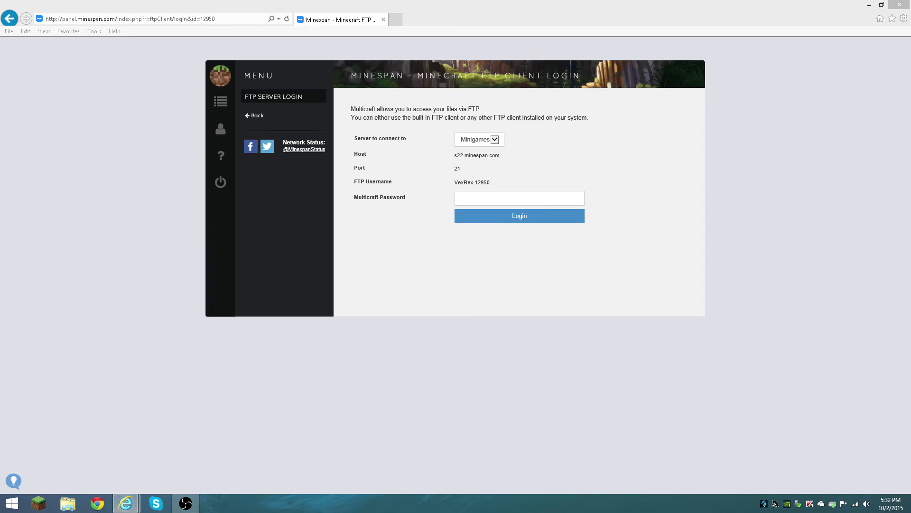
Paste the FTP password and log in to the FTP client.
left_click(463, 198)
key("ctrl+v")
left_click(482, 220)
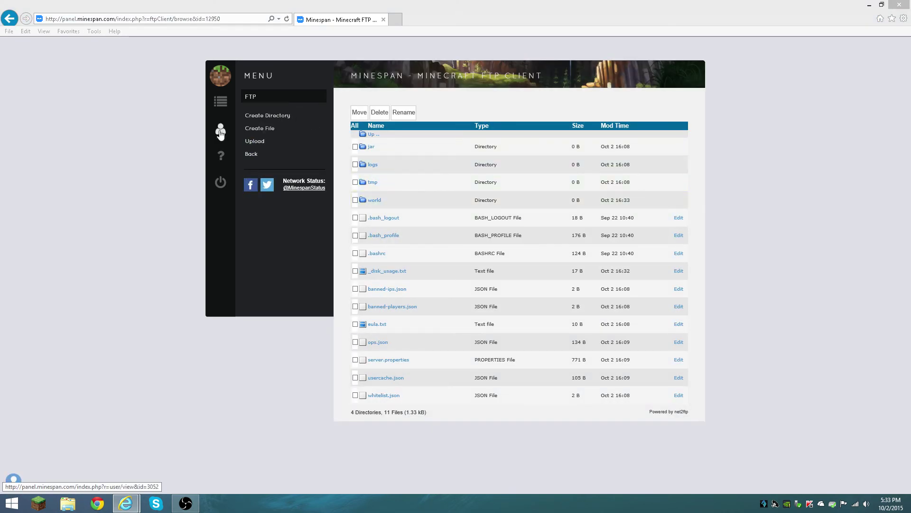
Browse server list pages 2 and 5, the user settings and support pages, then log out.
left_click(220, 101)
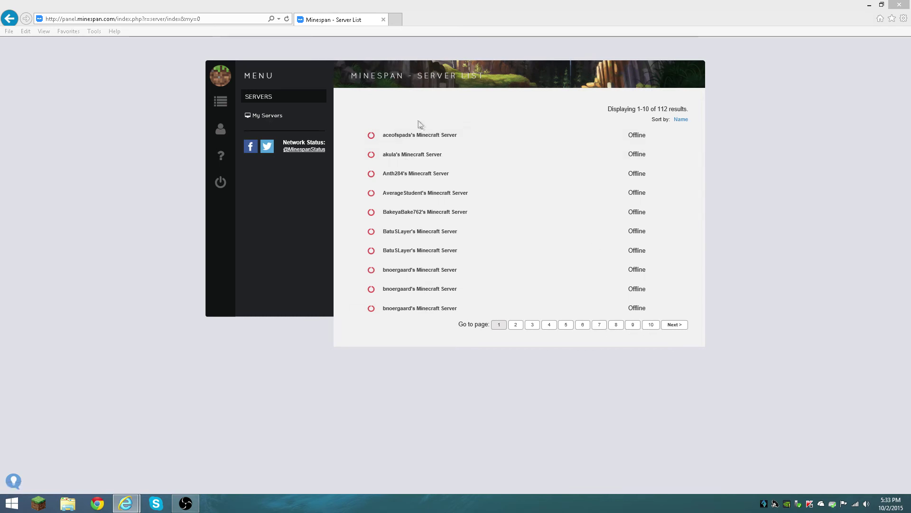
left_click(516, 324)
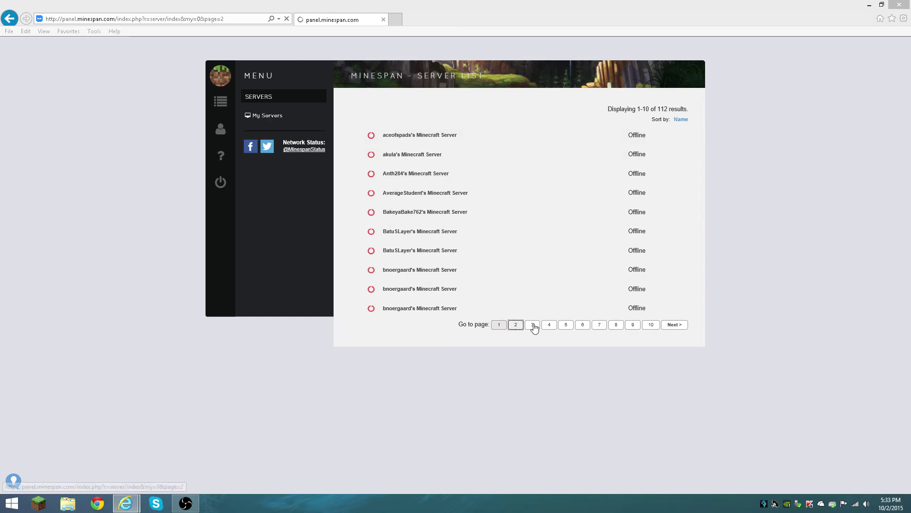
left_click(561, 327)
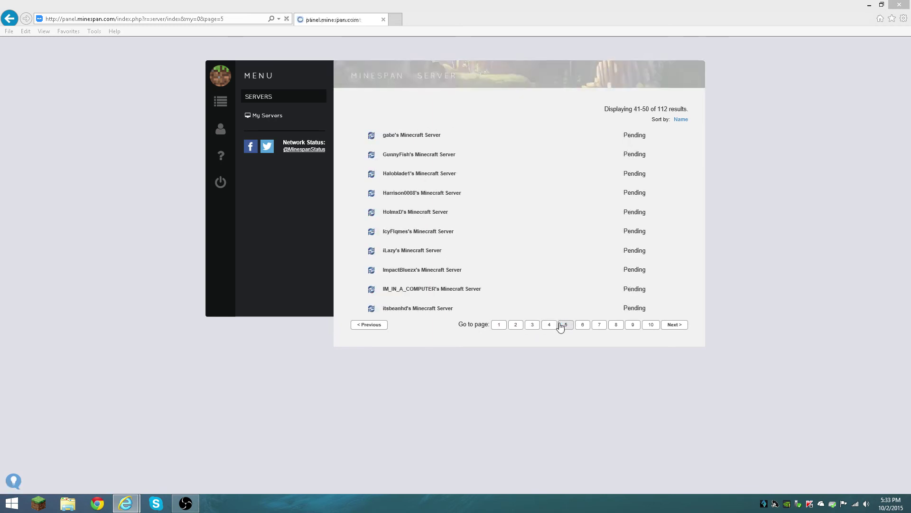
left_click(232, 129)
left_click(231, 158)
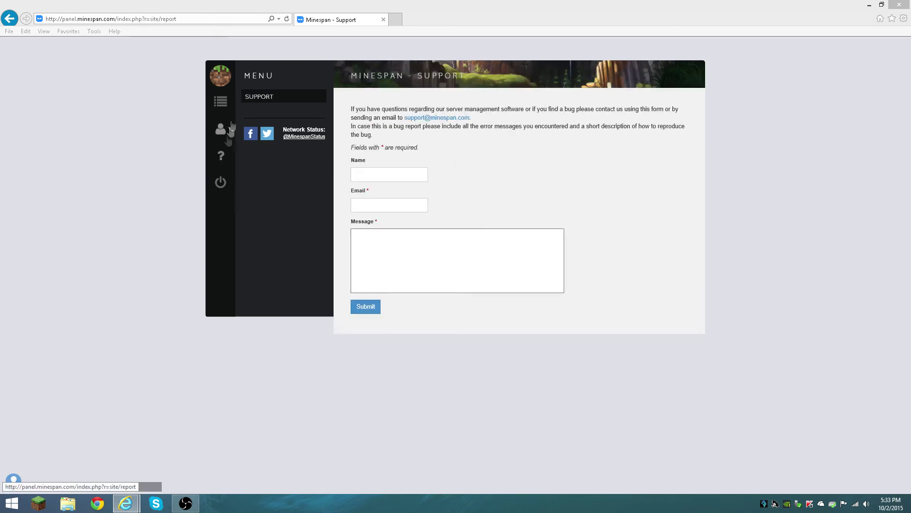
left_click(220, 182)
Sign in to the control panel with the saved login name.
left_click(443, 146)
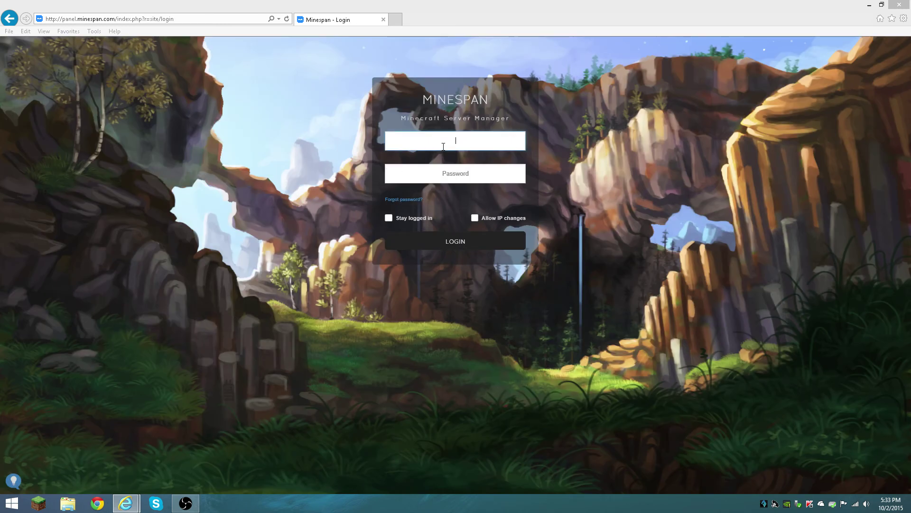
type("VexrE")
left_click(462, 153)
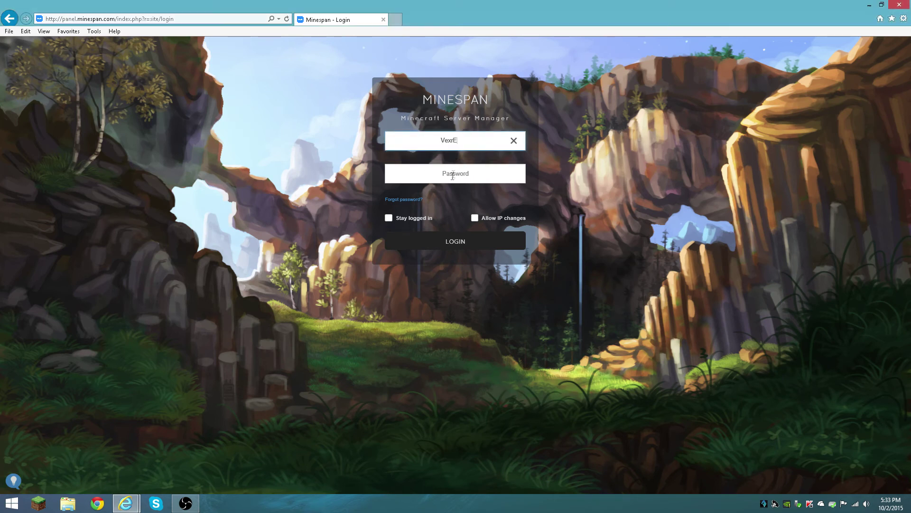
left_click(422, 241)
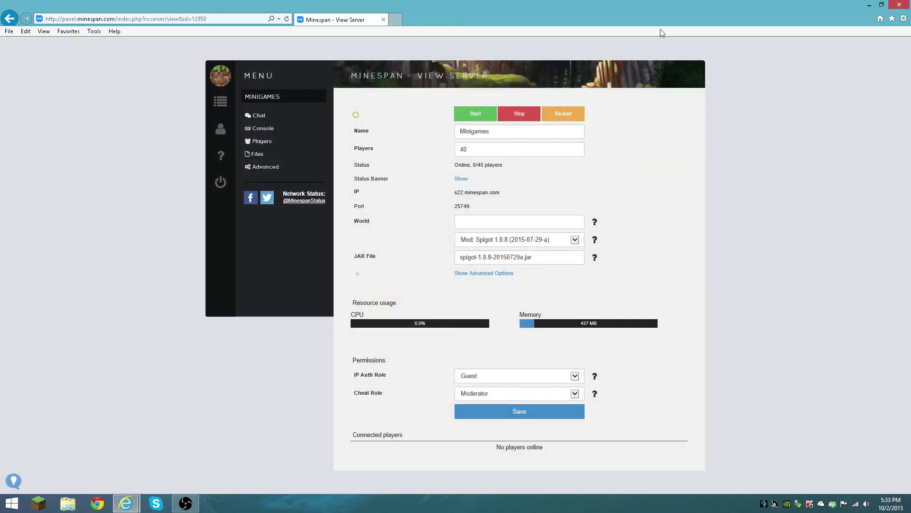
Open Files > FTP File Access and log in with the Multicraft password.
left_click(280, 154)
left_click(287, 193)
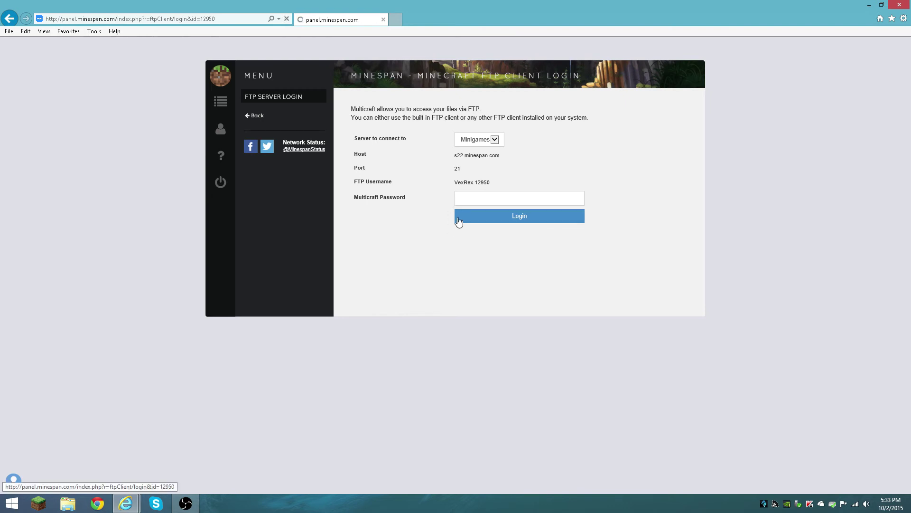
left_click(467, 197)
type("••••••••••")
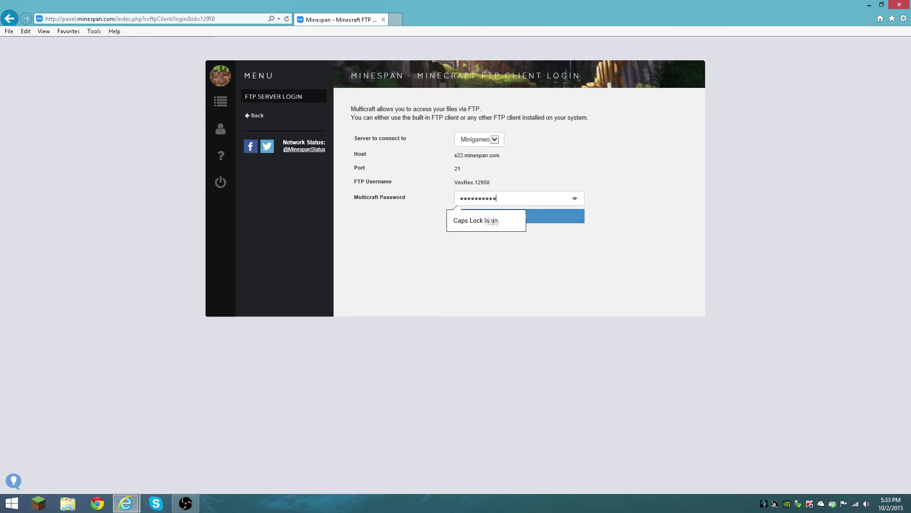
left_click(552, 221)
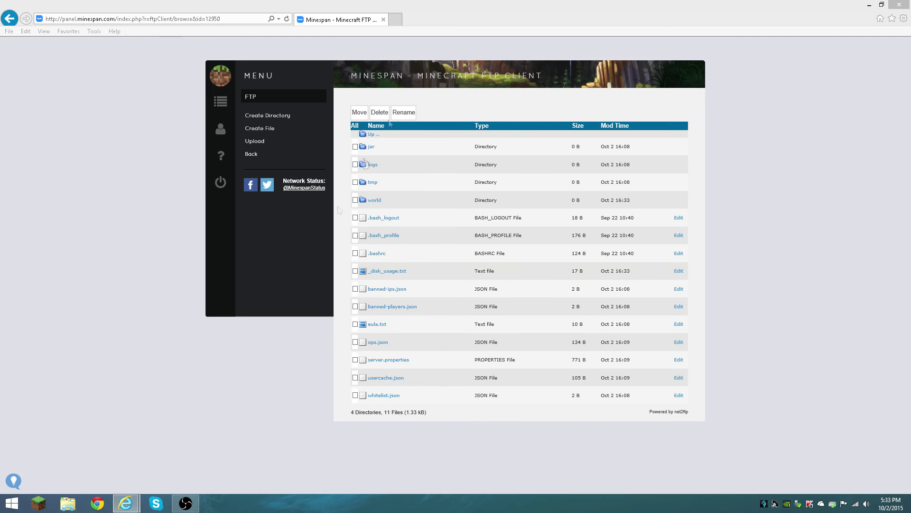
left_click(383, 145)
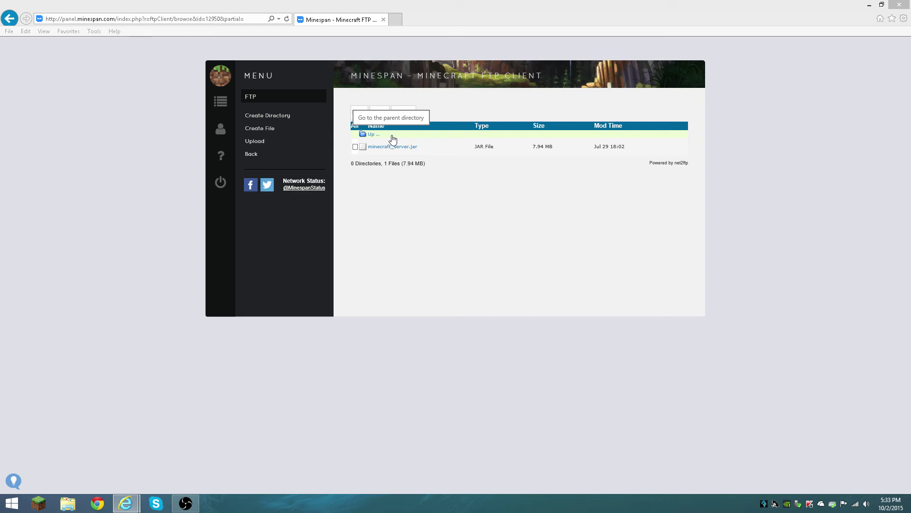
left_click(393, 137)
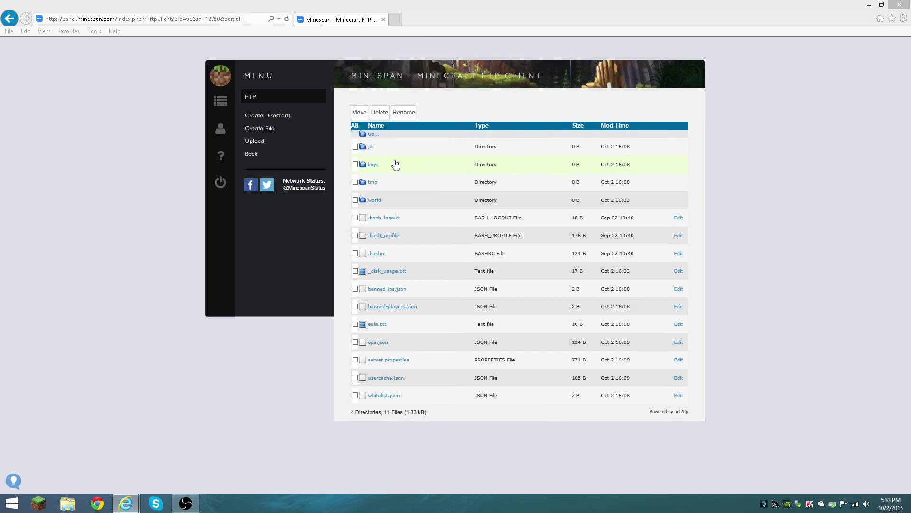
left_click(392, 162)
left_click(384, 136)
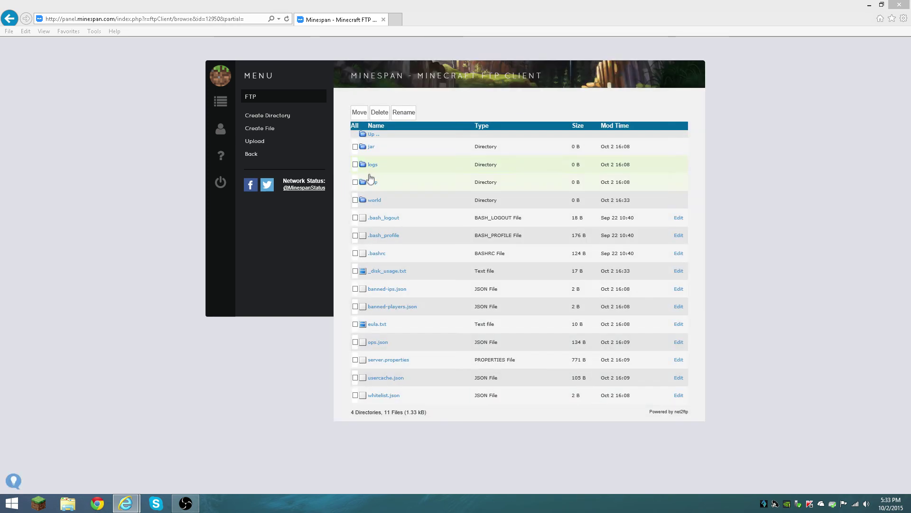
left_click(401, 200)
left_click(386, 137)
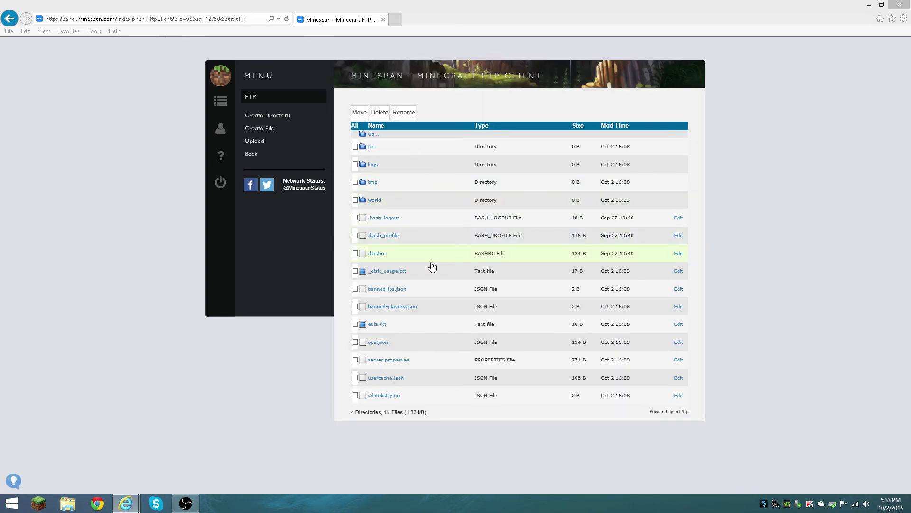
left_click(678, 325)
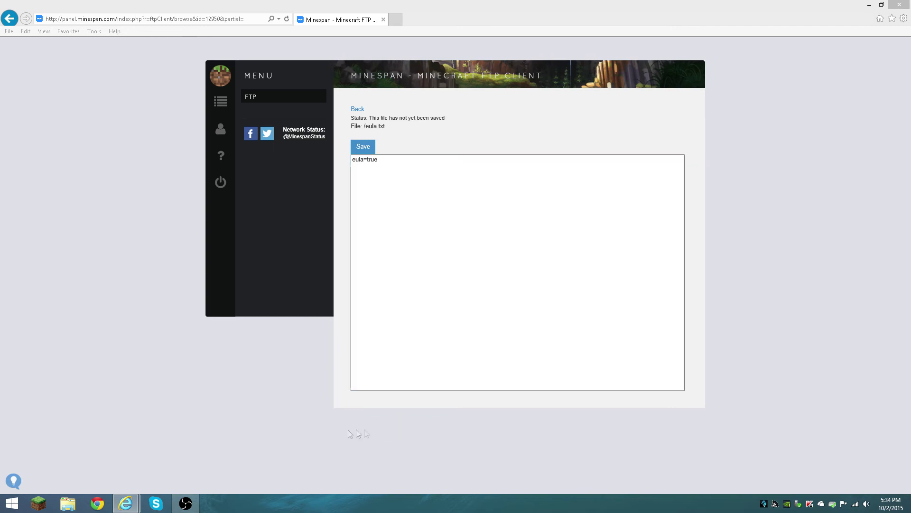
left_click(361, 358)
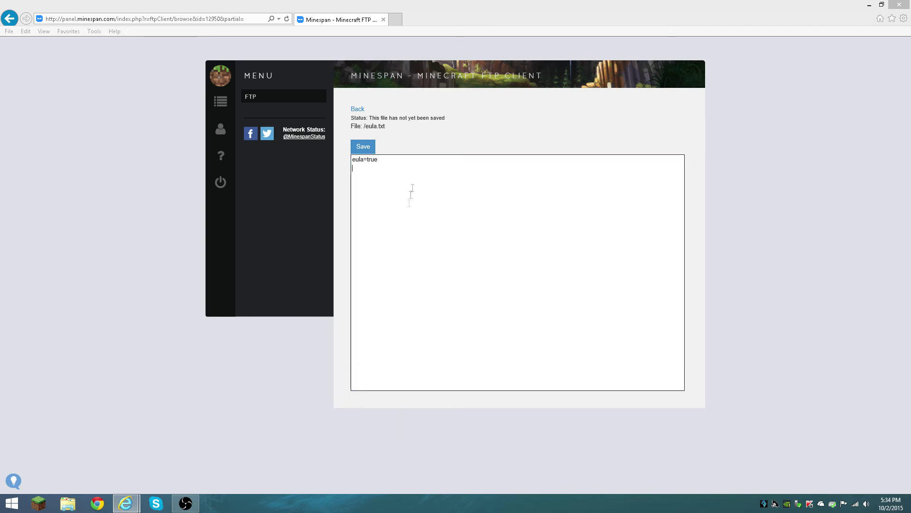
left_click(378, 160)
left_click(357, 109)
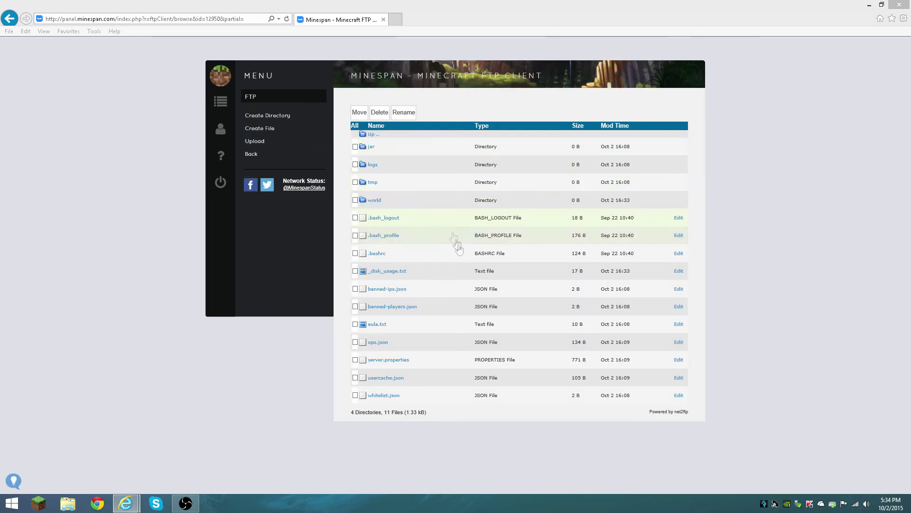
left_click(678, 343)
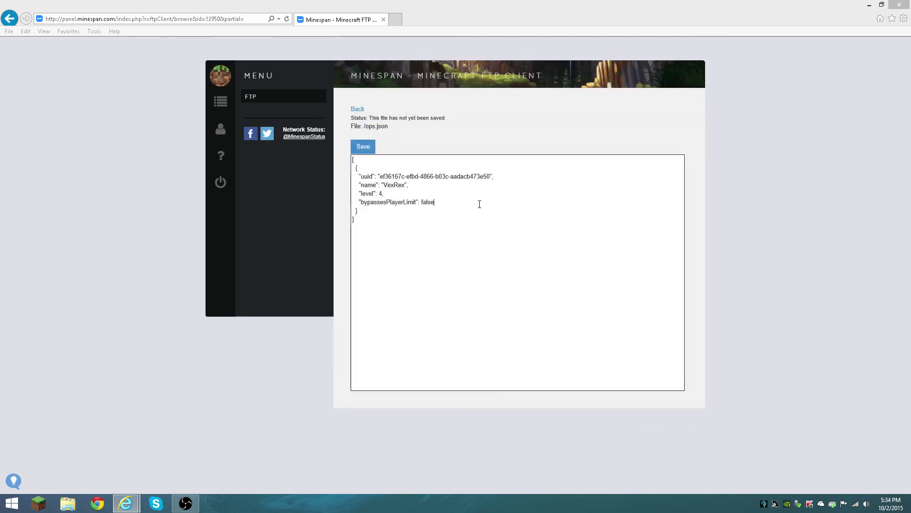
left_click_drag(430, 224, 358, 180)
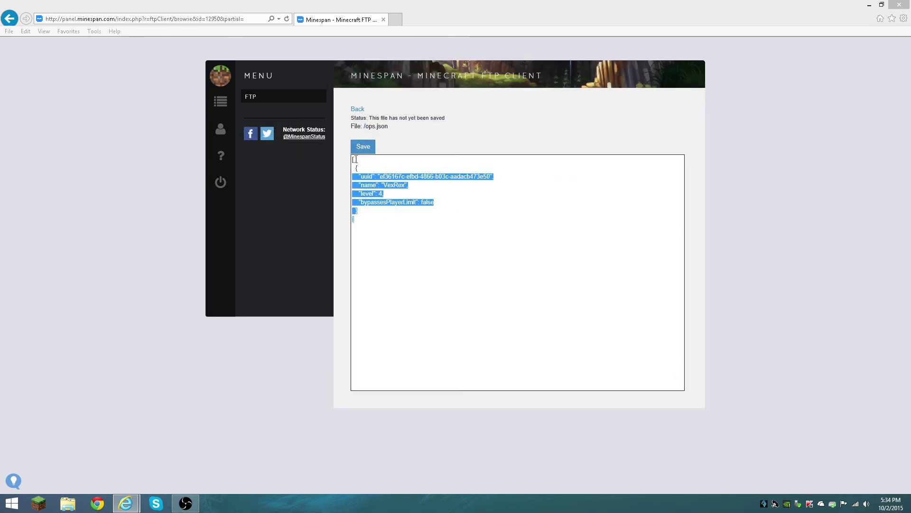
left_click(460, 217)
left_click_drag(476, 228, 406, 162)
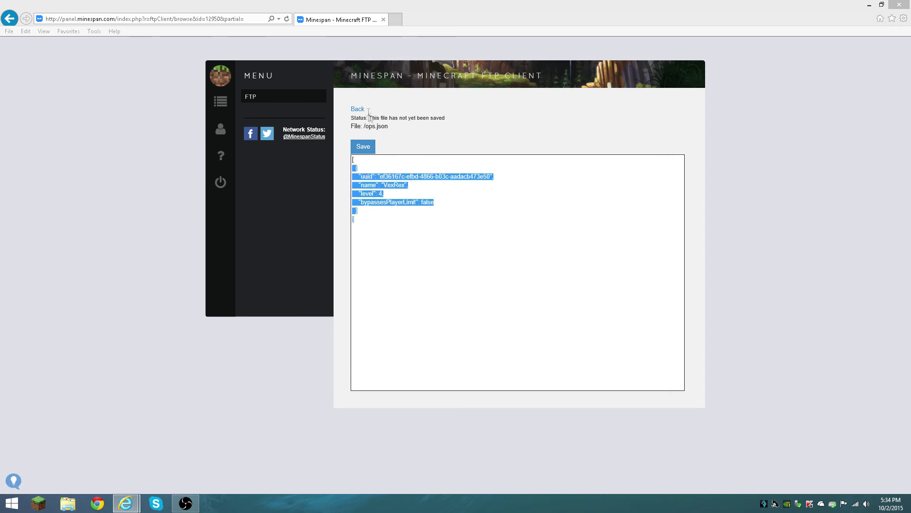
left_click(360, 109)
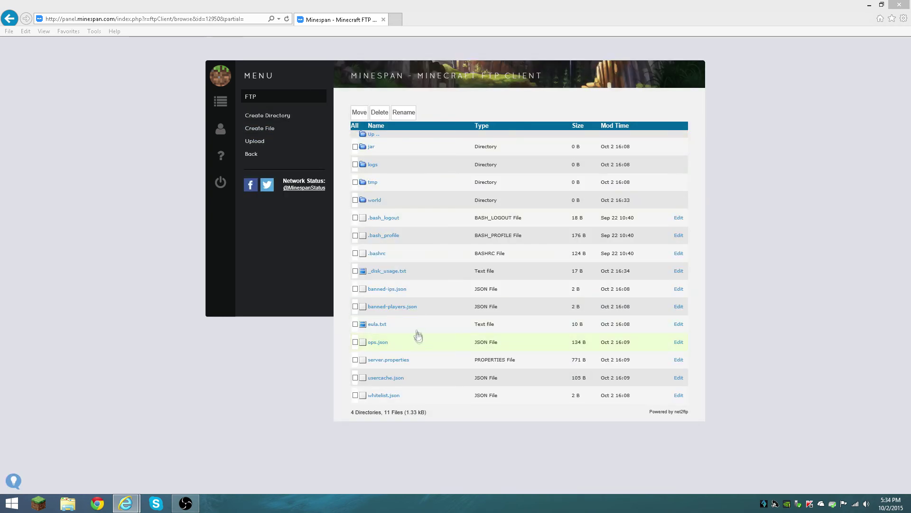
Open server.properties in the editor and review its settings down past the server-ip line.
left_click(679, 360)
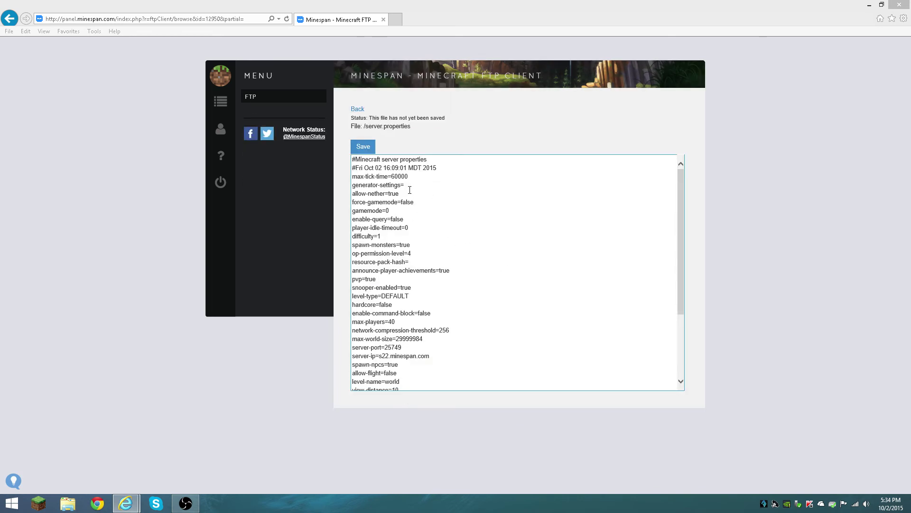
left_click(420, 217)
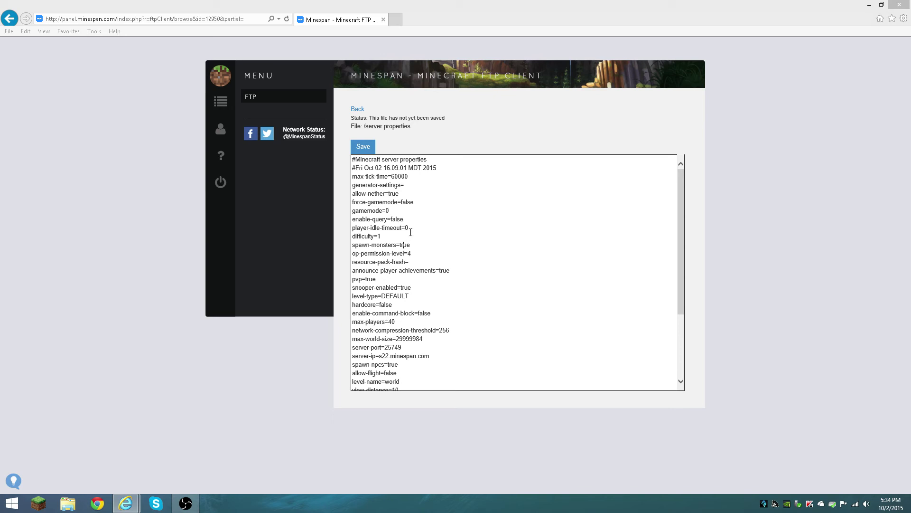
left_click(434, 247)
left_click(427, 255)
scroll(415, 297, "down", 1)
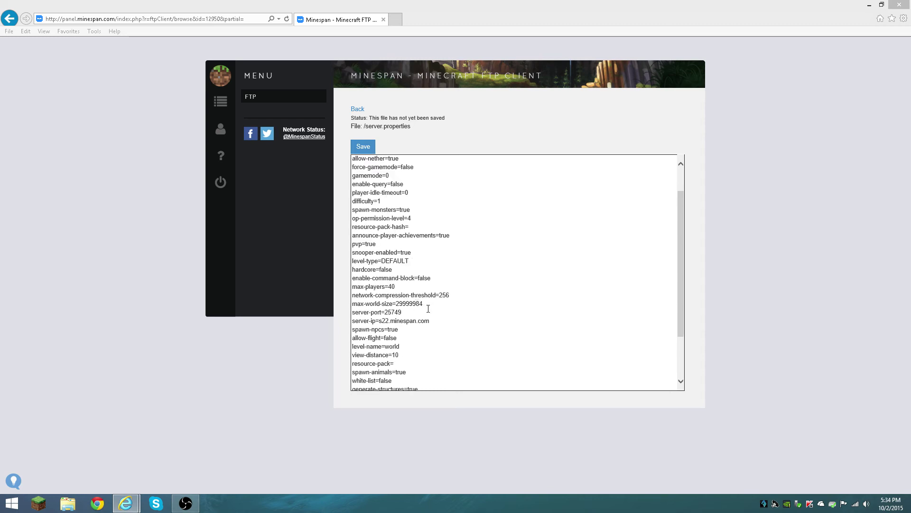
left_click_drag(430, 321, 379, 320)
left_click(410, 320)
scroll(410, 331, "down", 2)
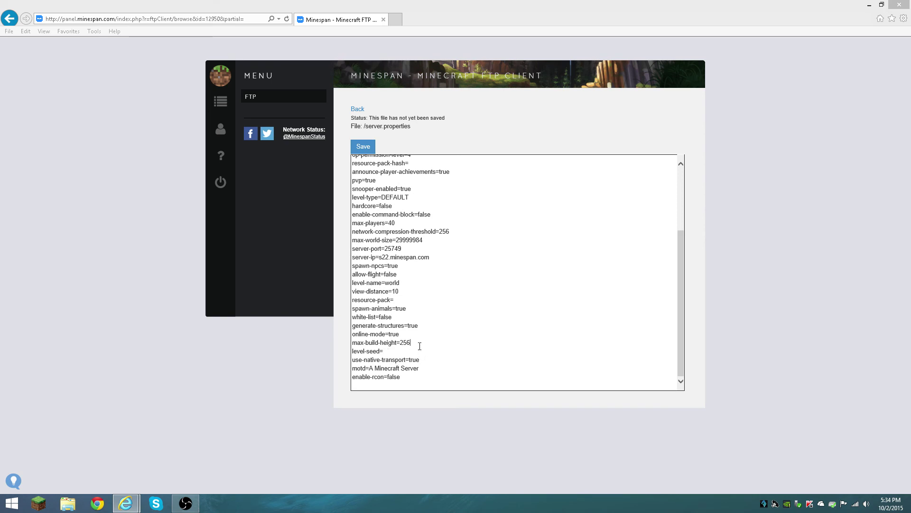
Change the motd line to EchoSpark-Minigames and save server.properties.
left_click(409, 342)
key("BackSpace")
key("BackSpace")
key("BackSpace")
key("BackSpace")
key("BackSpace")
key("BackSpace")
key("BackSpace")
key("BackSpace")
key("BackSpace")
type("d")
key("BackSpace")
key("BackSpace")
key("BackSpace")
left_click(402, 377)
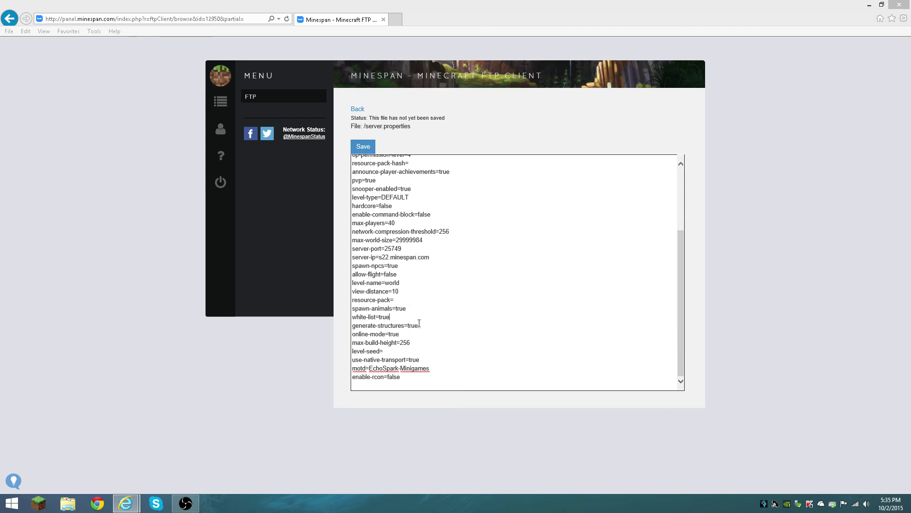
left_click(361, 150)
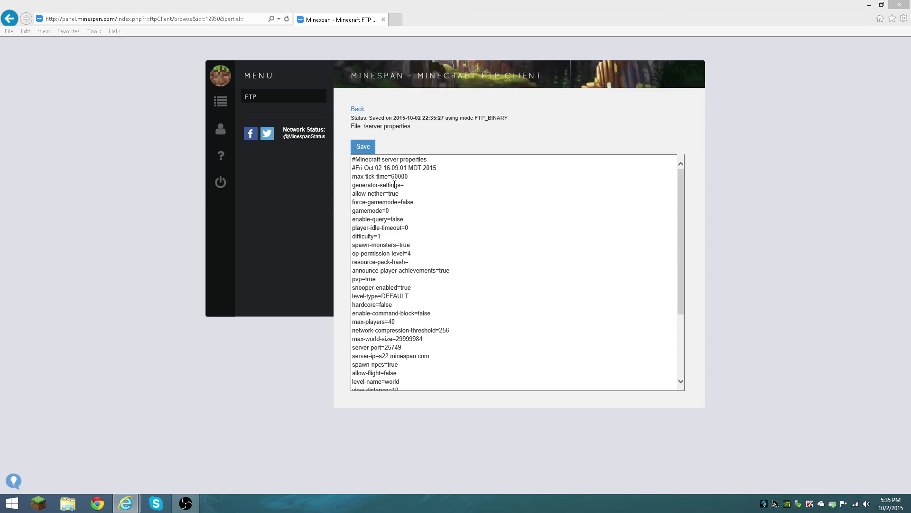
Check the contents of whitelist.json and usercache.json, then look at the Upload form and return.
left_click(358, 109)
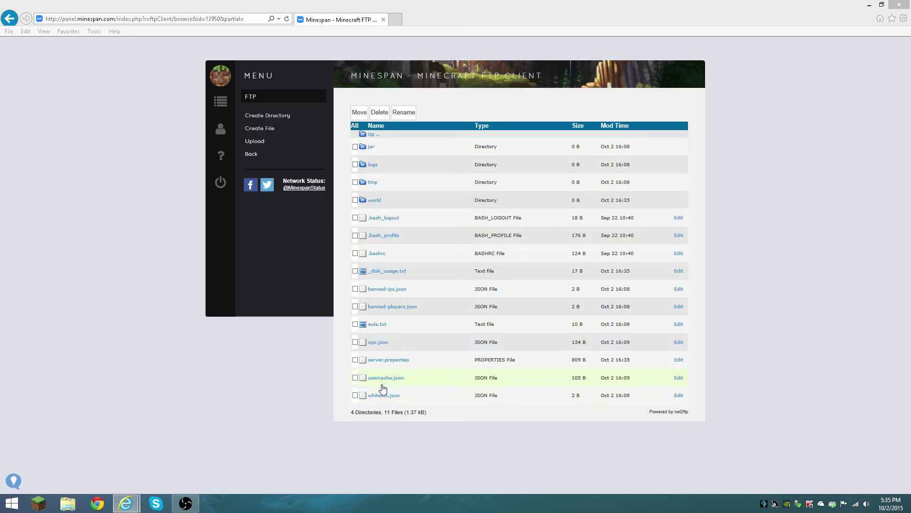
left_click(679, 395)
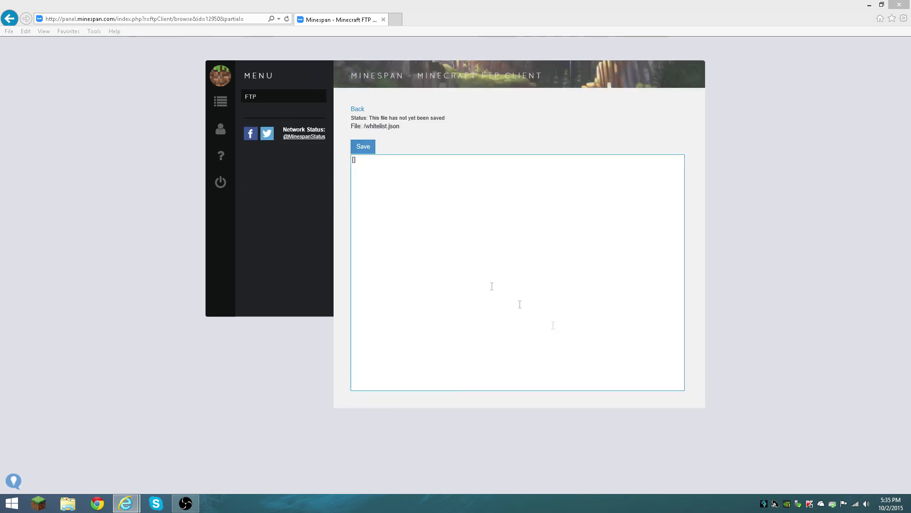
left_click(358, 109)
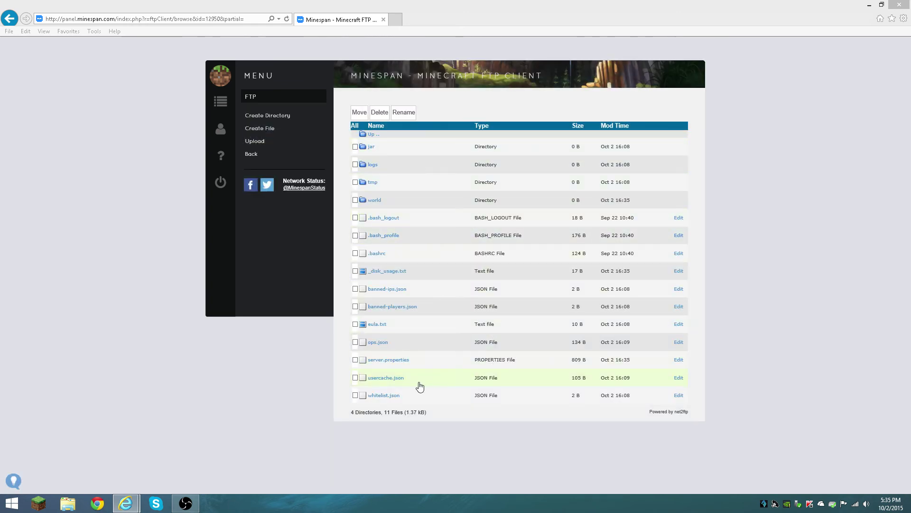
left_click(680, 378)
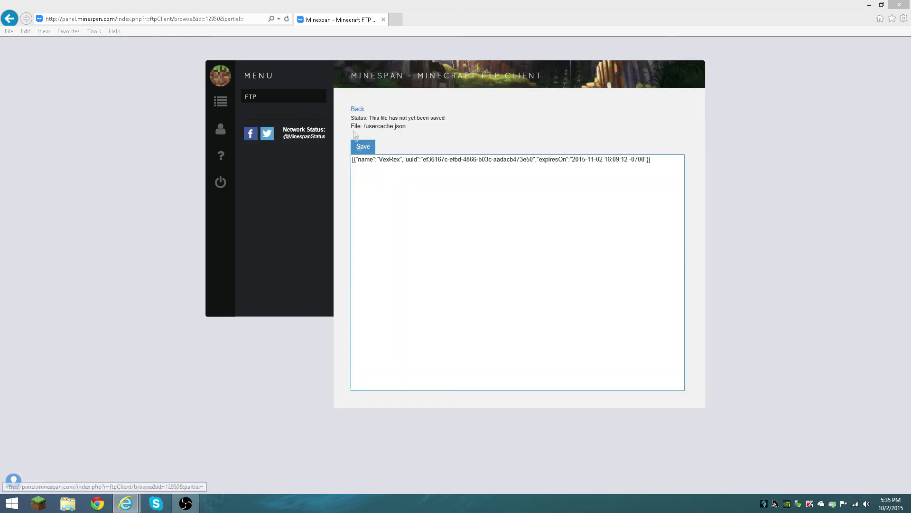
left_click(358, 109)
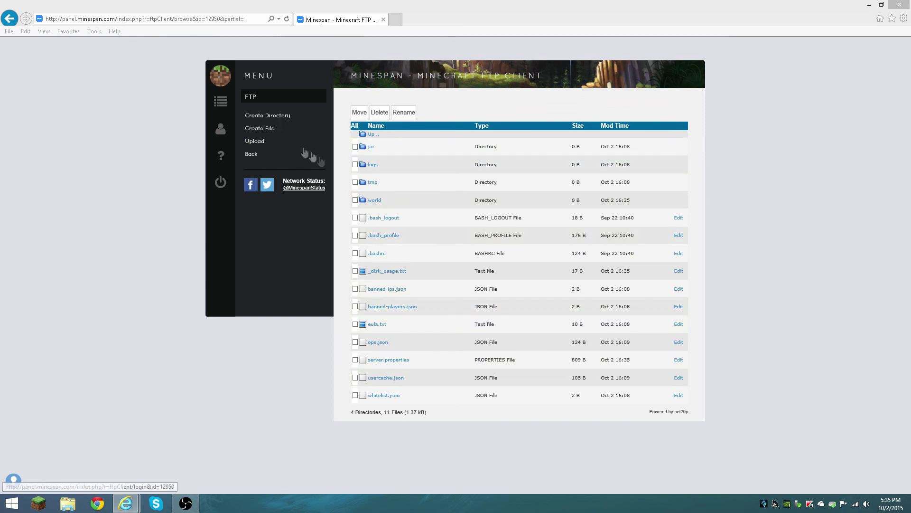
left_click(256, 141)
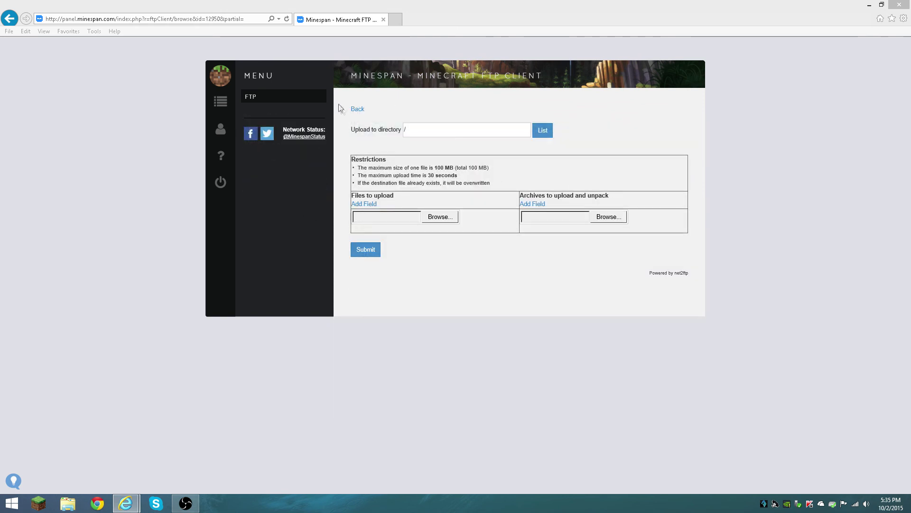
left_click(357, 109)
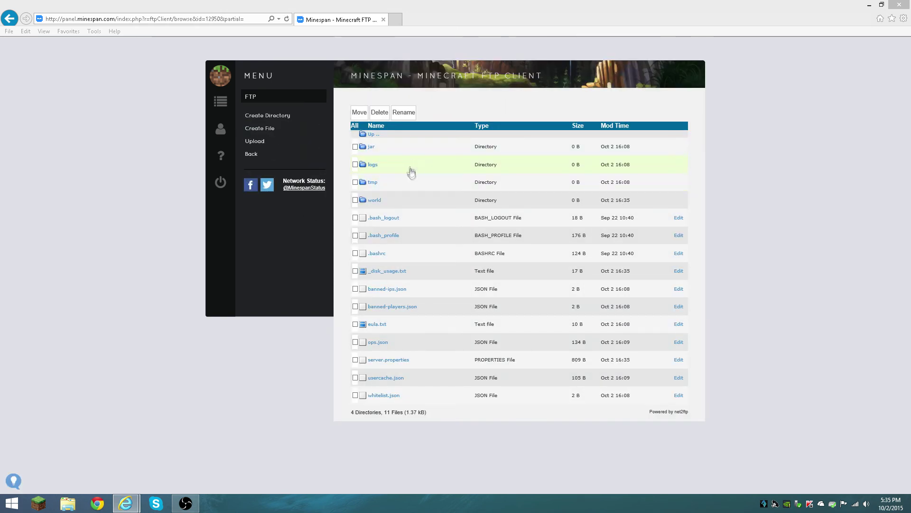
Restart the Minigames server from its overview and open the console to watch it start.
left_click(232, 105)
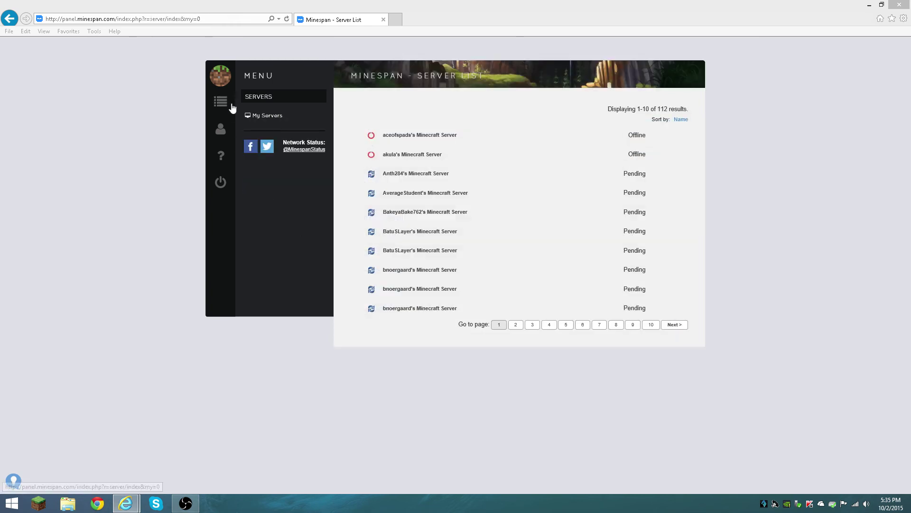
left_click(263, 120)
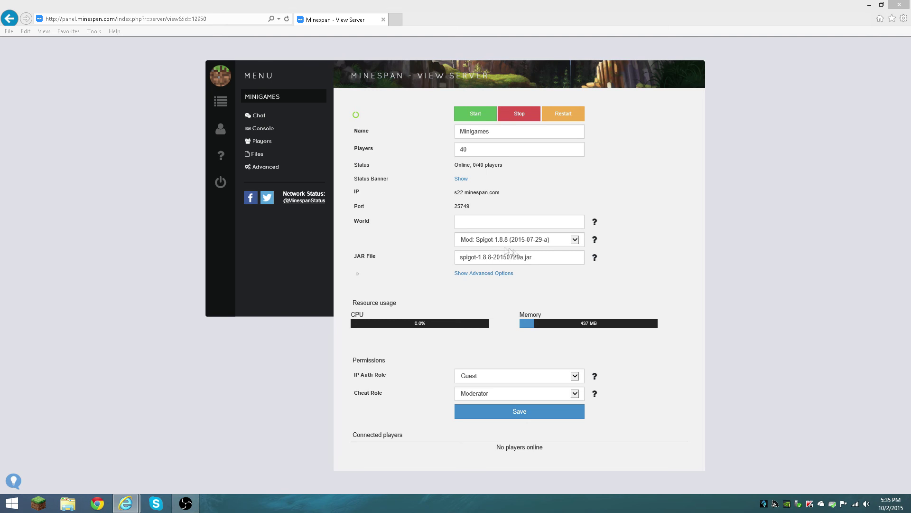
left_click(520, 239)
left_click(600, 133)
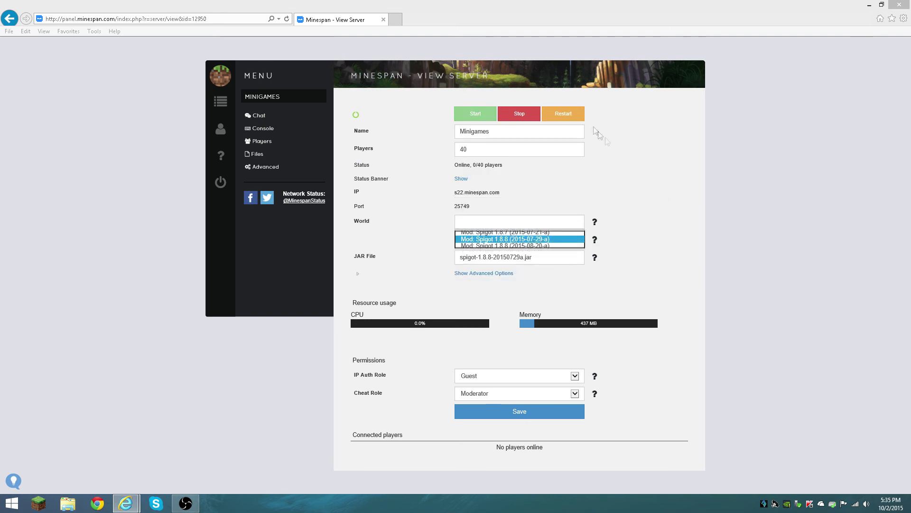
left_click(573, 114)
left_click(290, 130)
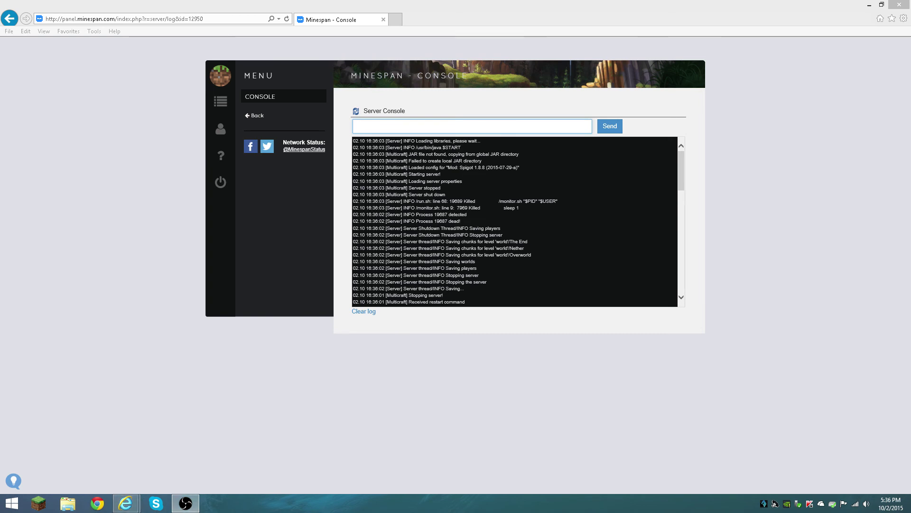
Navigate the browser back toward the earlier FTP file browser page.
left_click(497, 186)
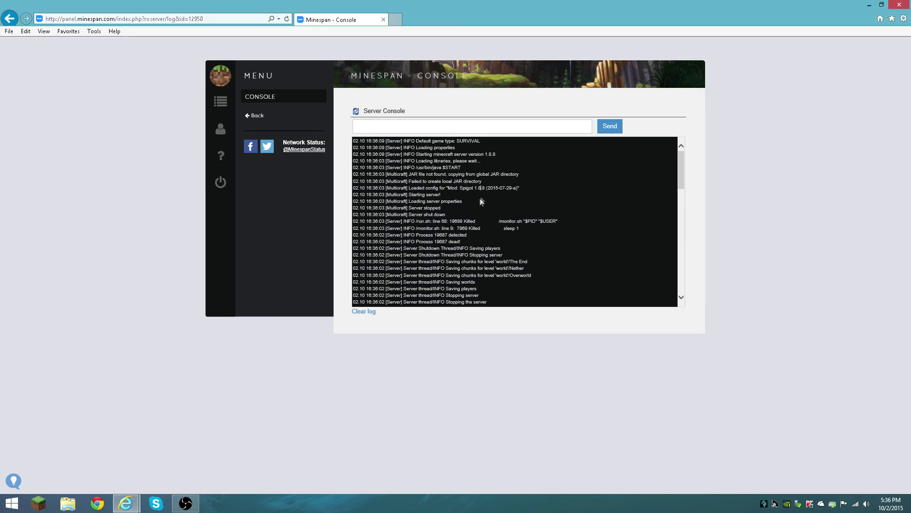
mouse_move(479, 190)
left_mouse_down()
mouse_move(361, 195)
mouse_move(428, 183)
mouse_move(472, 188)
left_mouse_up()
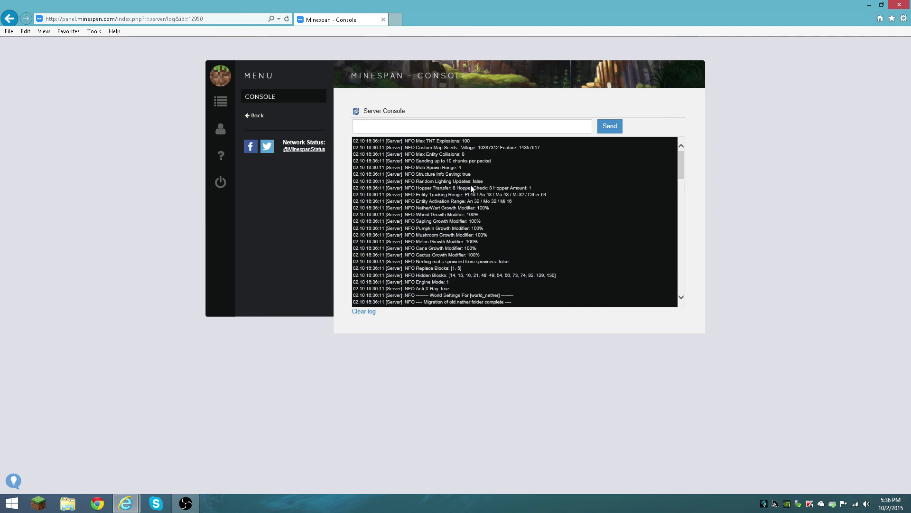
key("alt+Left")
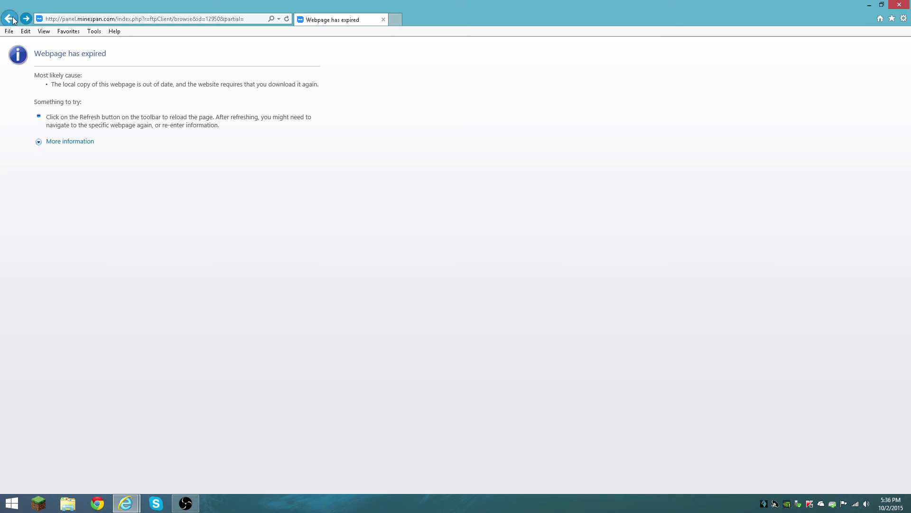
Resend the expired page and leave the usercache.json editor.
left_click(287, 19)
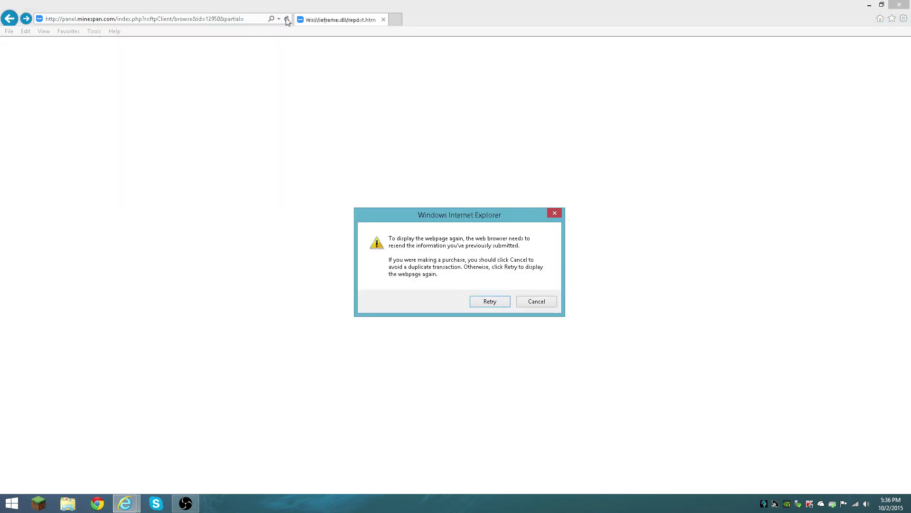
left_click(492, 305)
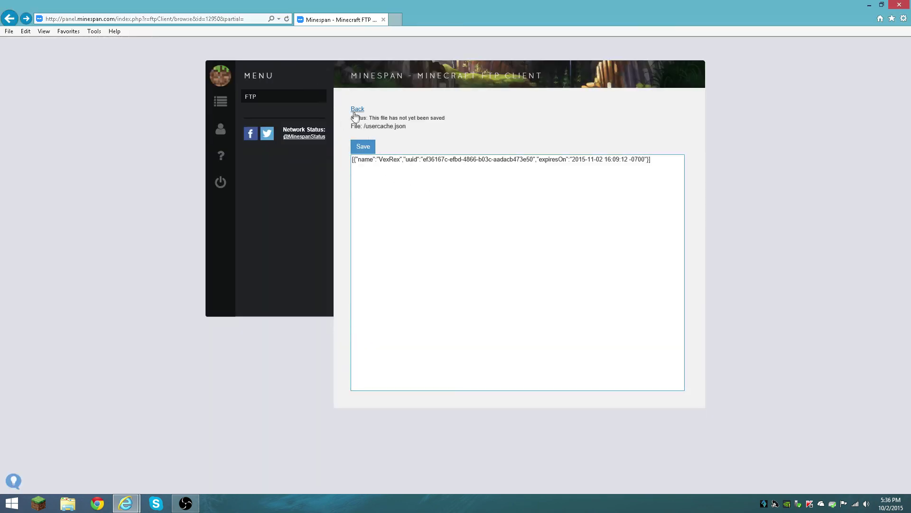
left_click(355, 112)
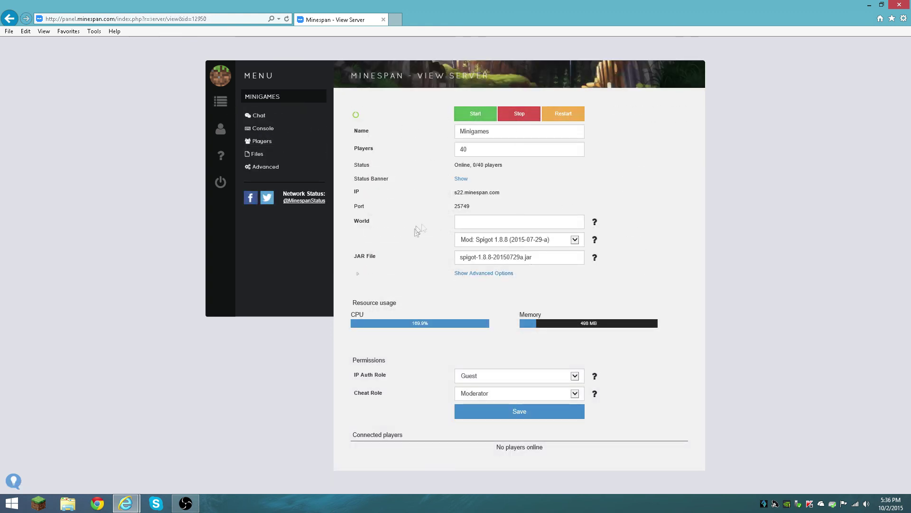
Open the FTP file browser's plugins folder and bring up its upload form.
left_click(258, 153)
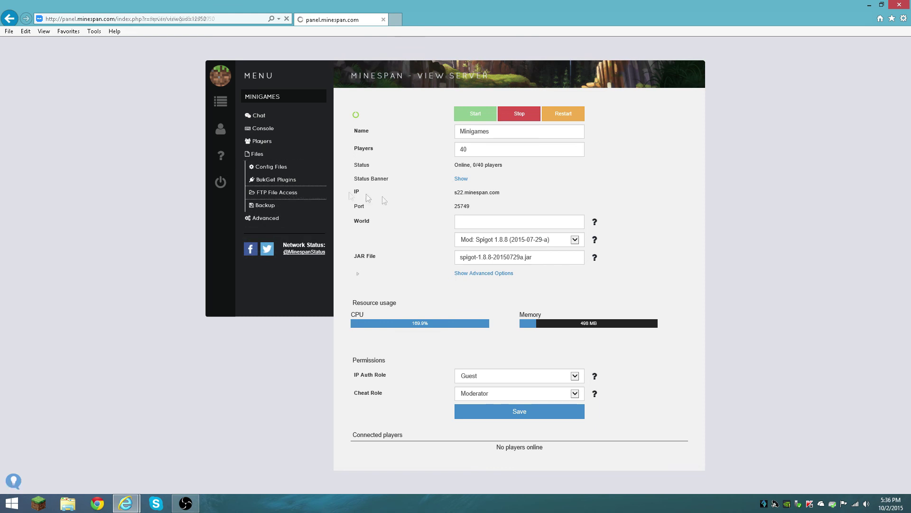
left_click(476, 224)
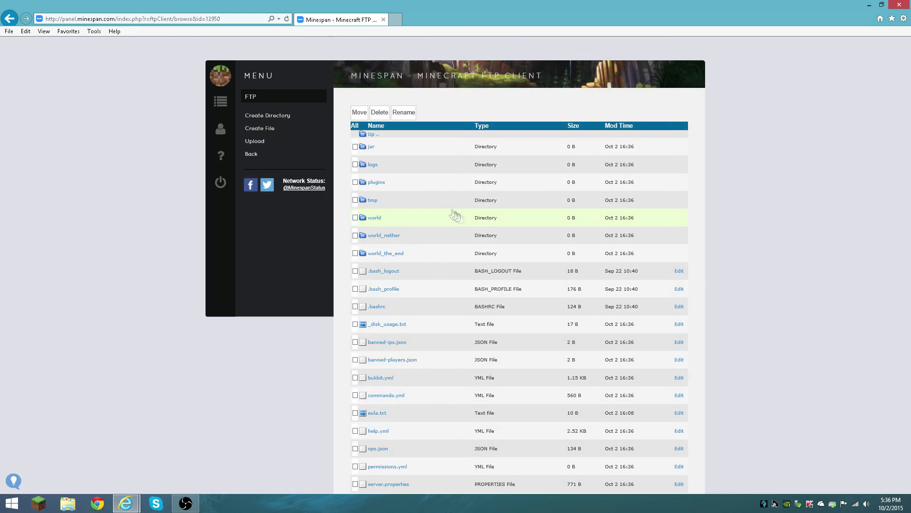
left_click(406, 183)
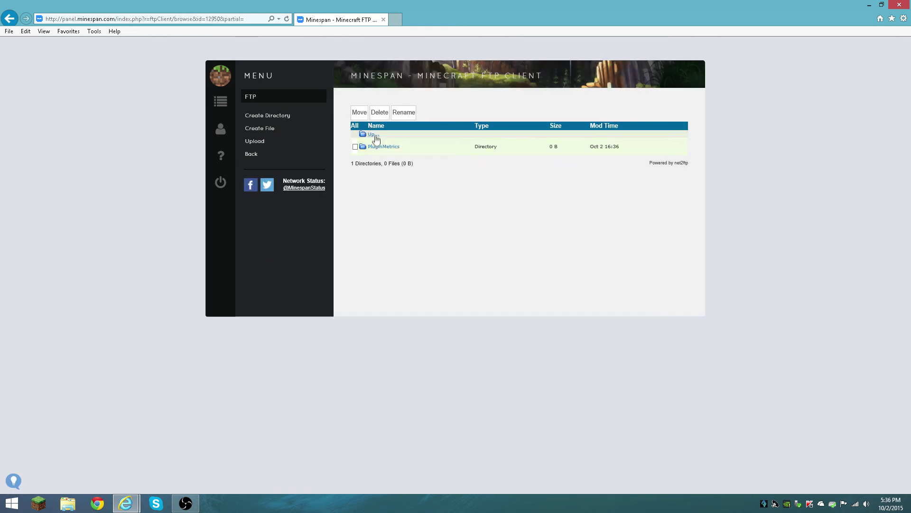
left_click(375, 135)
left_click(376, 183)
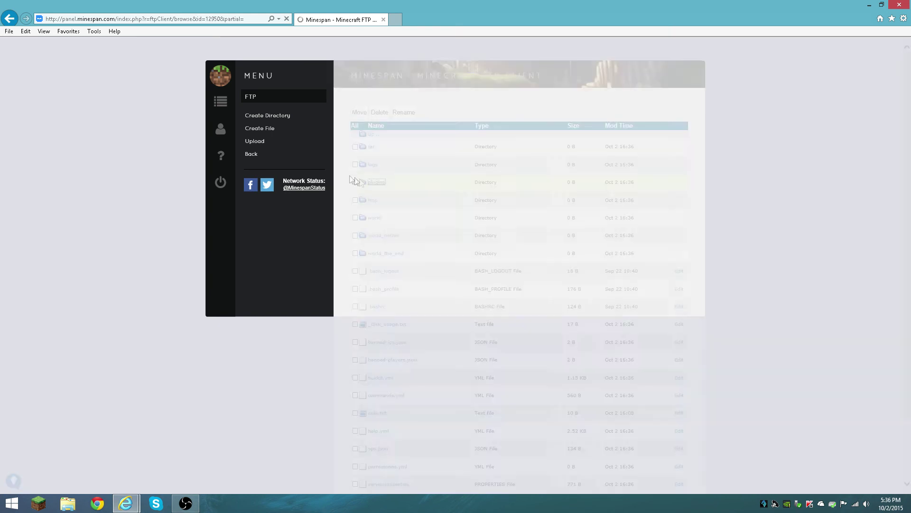
left_click(259, 142)
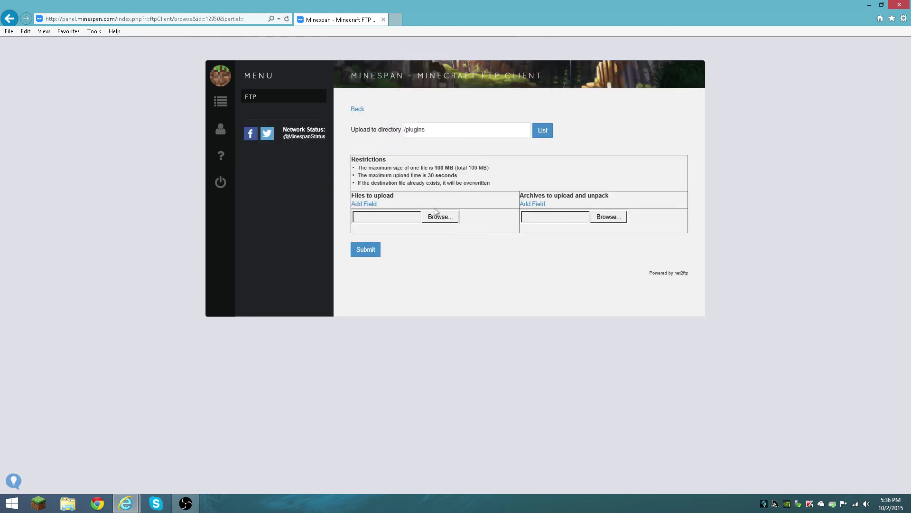
left_click(436, 215)
Correct the web search to 'essentials' and run it.
key("Escape")
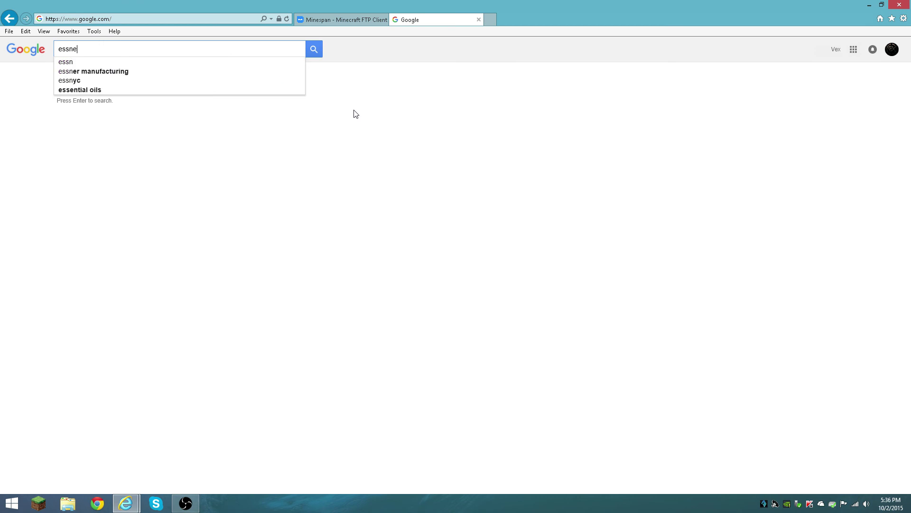
key("BackSpace")
key("BackSpace")
type("entials")
key("Return")
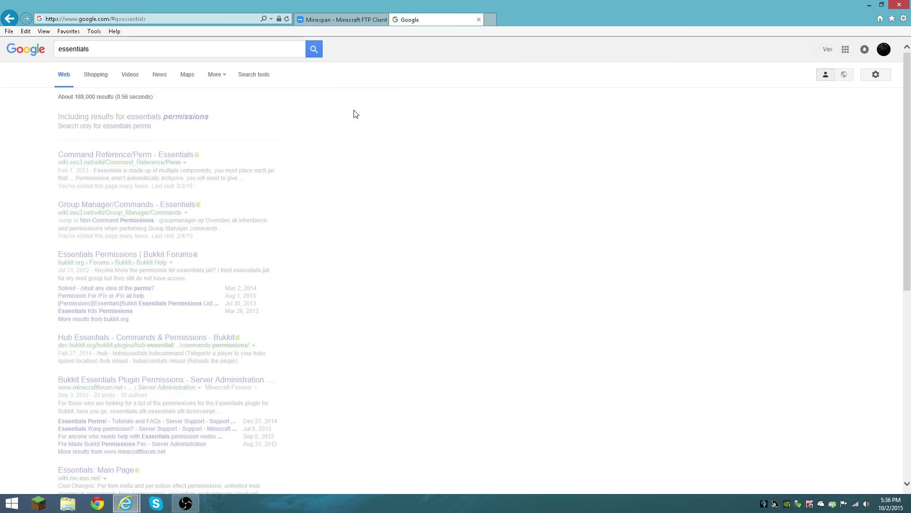
Download Essentials.zip 2.13.1 from BukkitDev and save it to the computer.
left_click(110, 117)
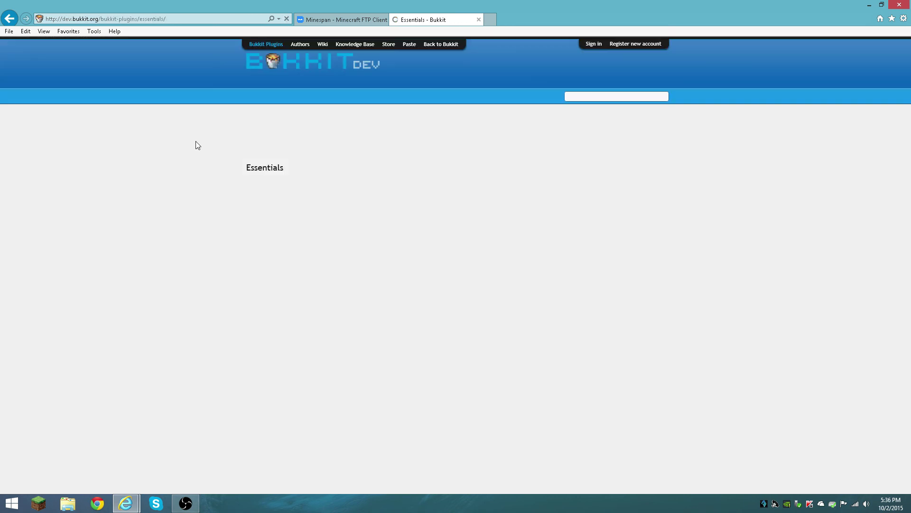
scroll(328, 280, "down", 1)
left_click(353, 351)
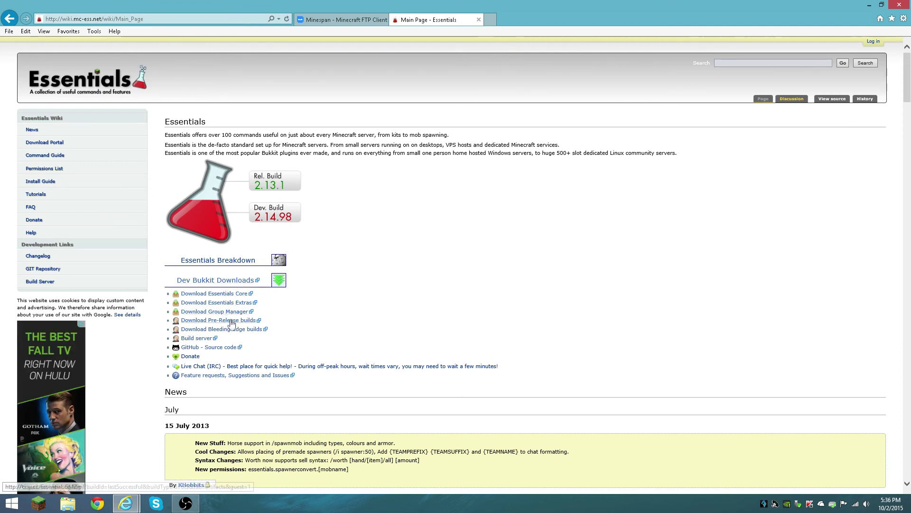
left_click(234, 295)
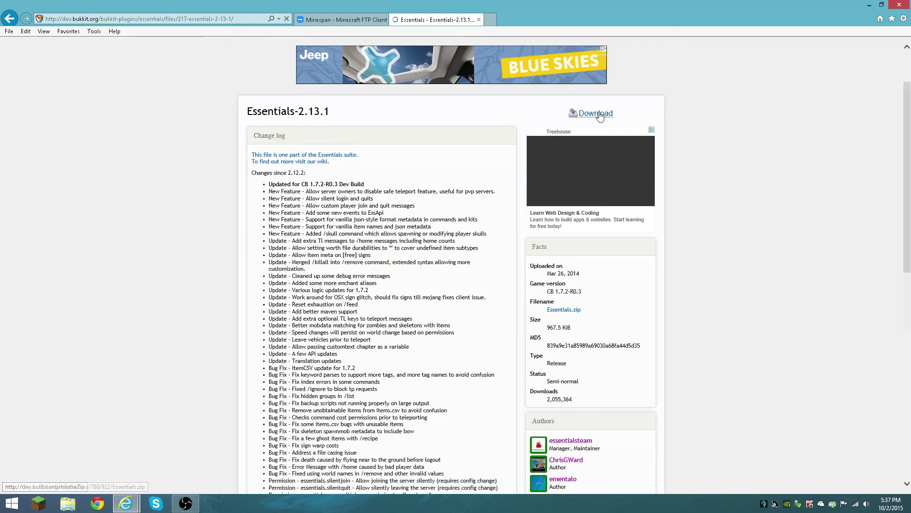
left_click(594, 113)
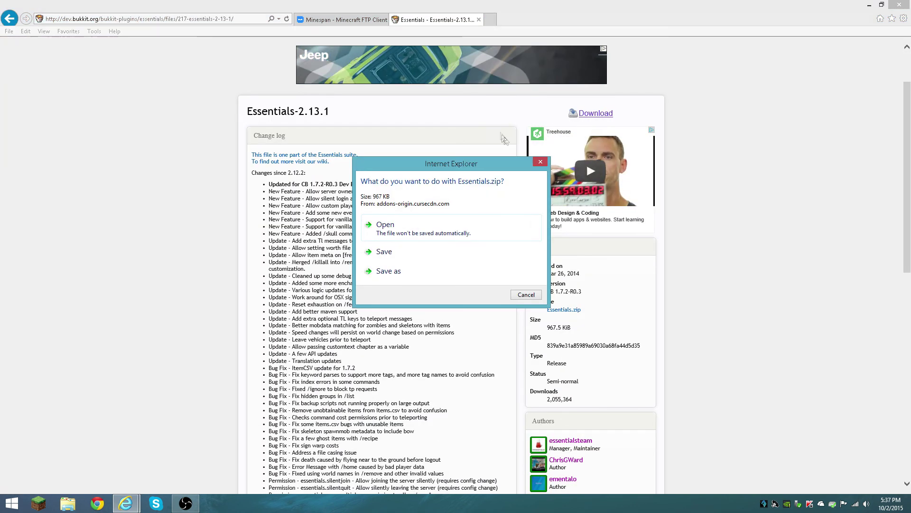
left_click(434, 255)
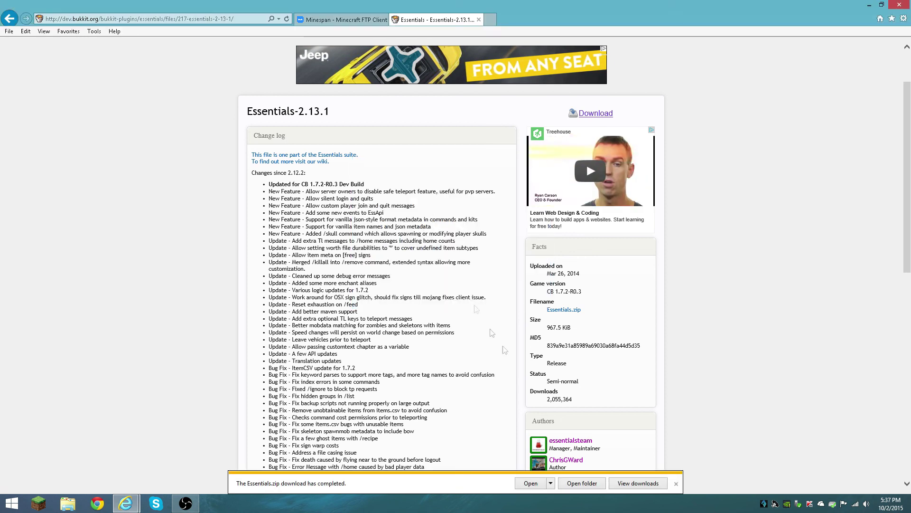
left_click(582, 482)
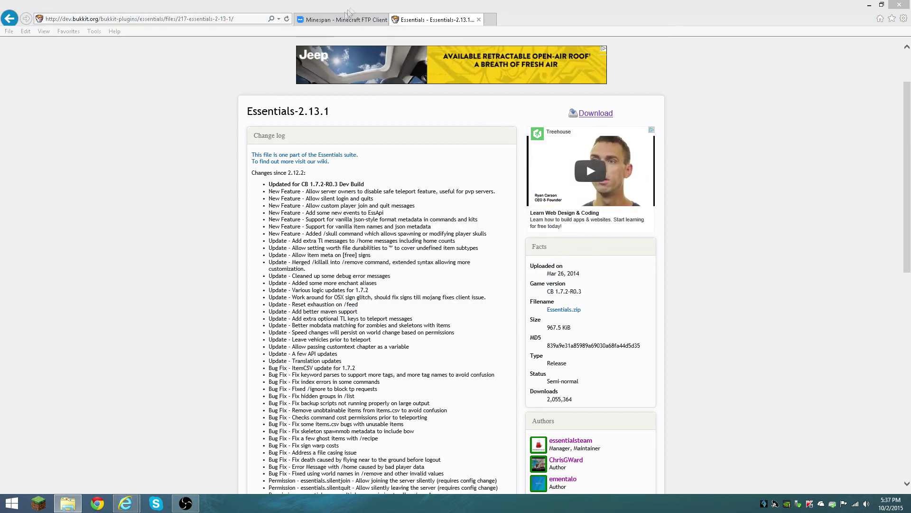
left_click(342, 19)
Locate the downloaded Essentials.zip in Downloads from the first upload field's file picker.
left_click(434, 217)
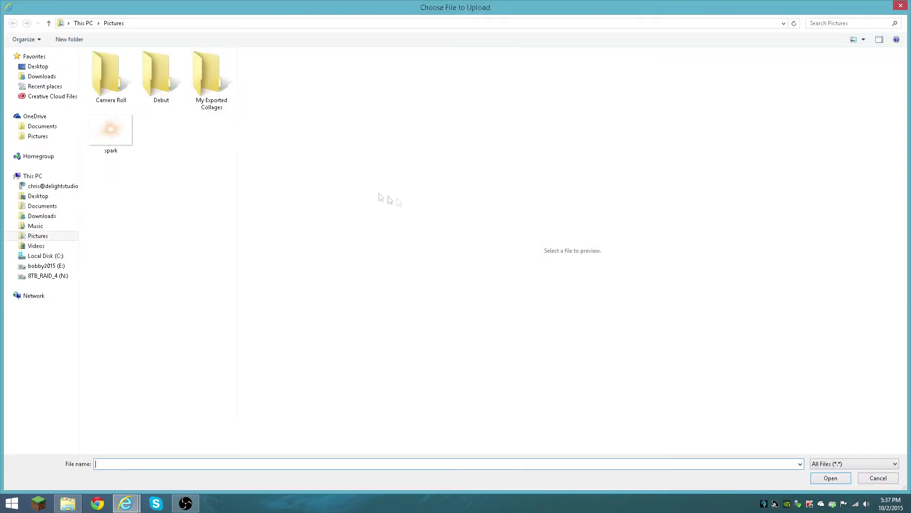
left_click(52, 76)
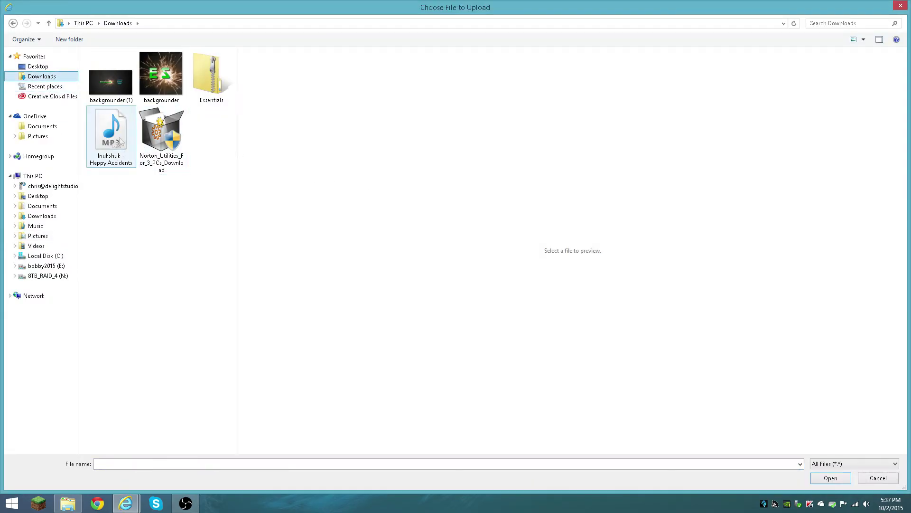
left_click(121, 84)
left_click(162, 79)
left_click(162, 130)
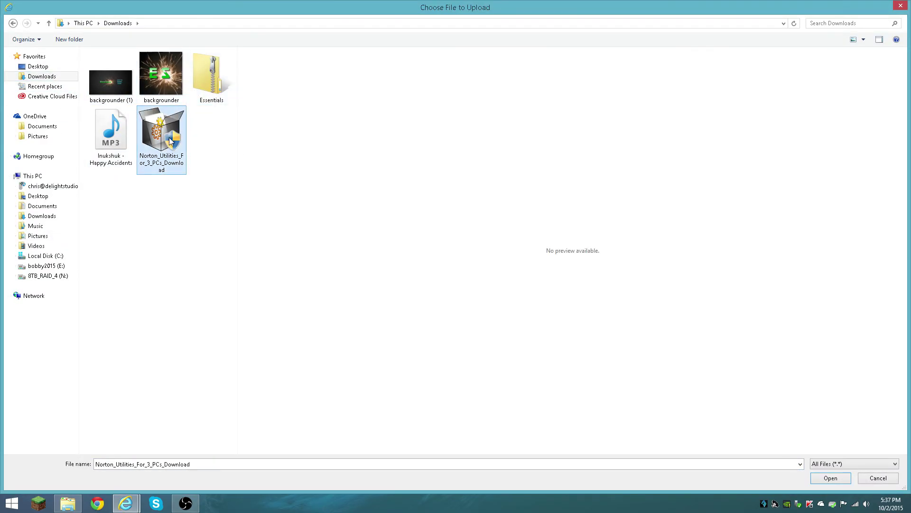
left_click(204, 96)
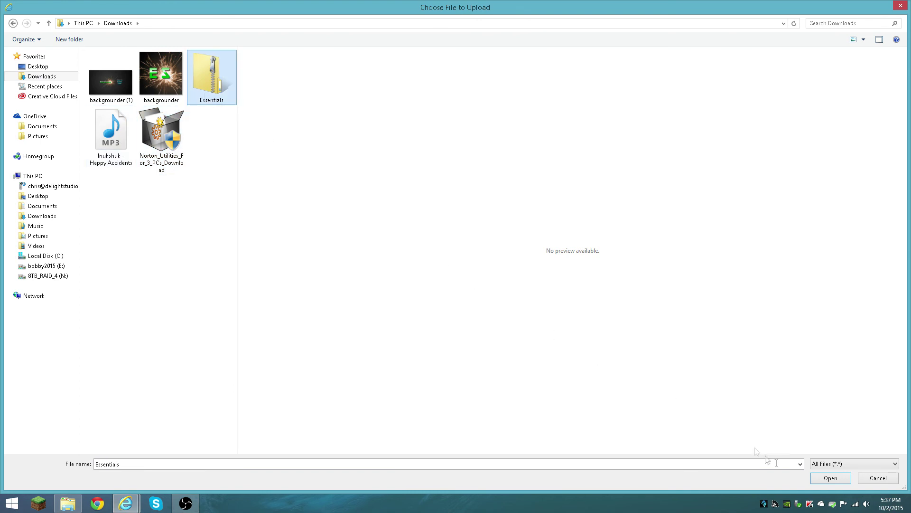
Extract Essentials.zip to Downloads\Essentials and attach the Essentials file to the first upload field.
right_click(203, 94)
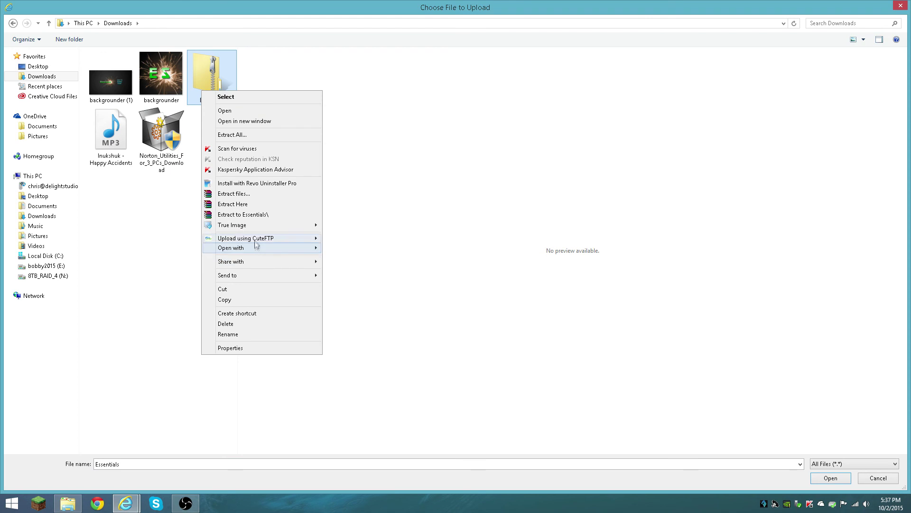
left_click(241, 136)
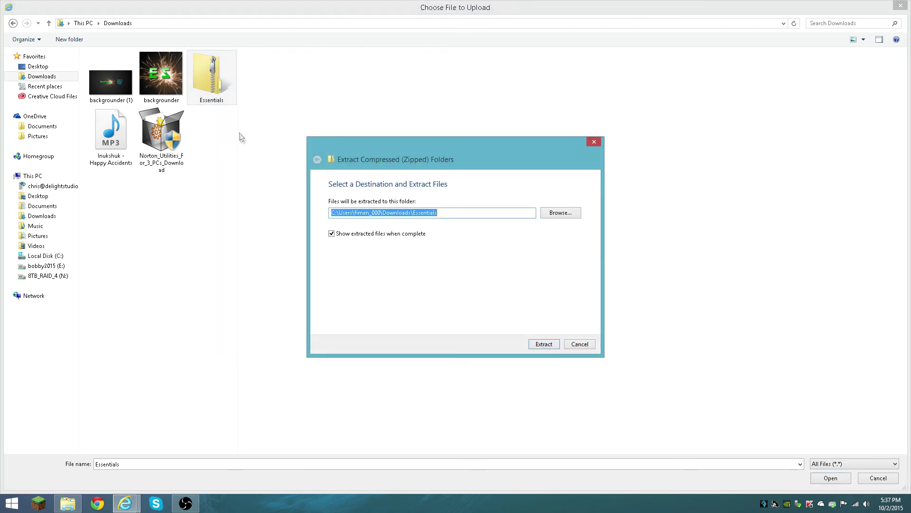
left_click(543, 344)
double_click(205, 133)
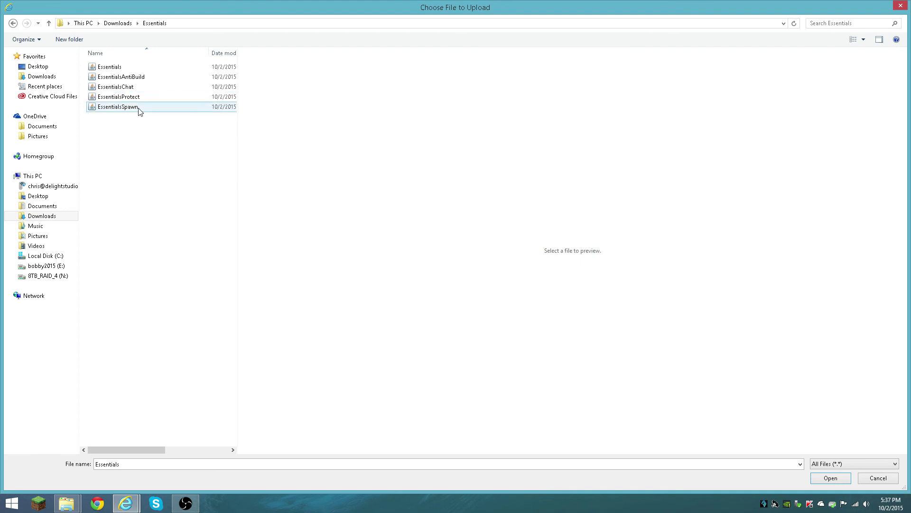
left_click(141, 112)
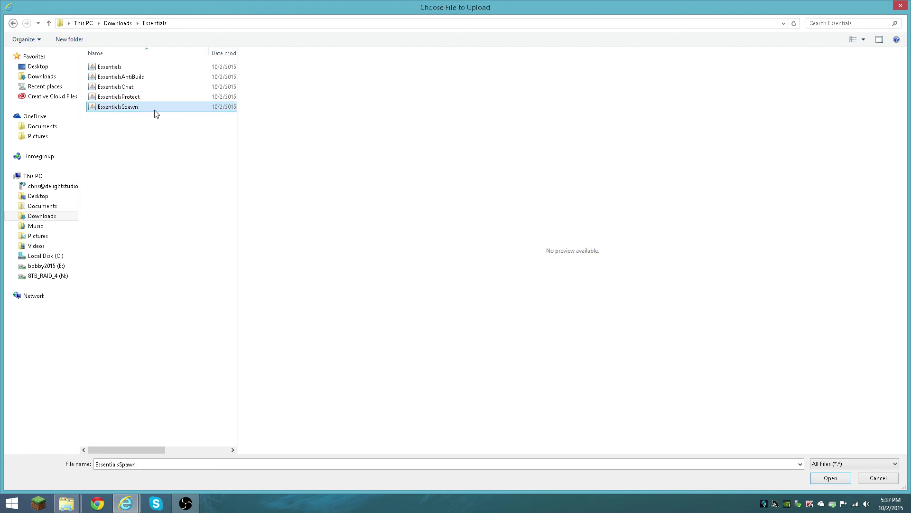
left_click(161, 69)
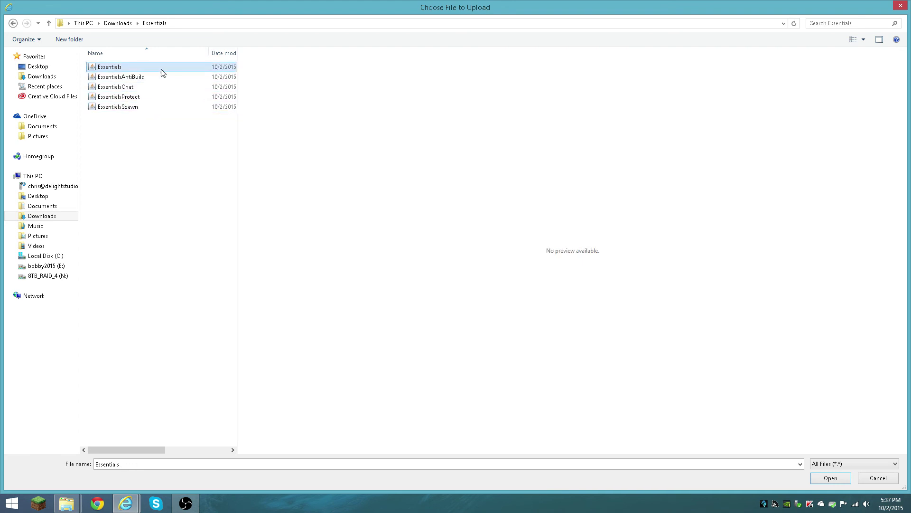
double_click(162, 69)
left_click(434, 241)
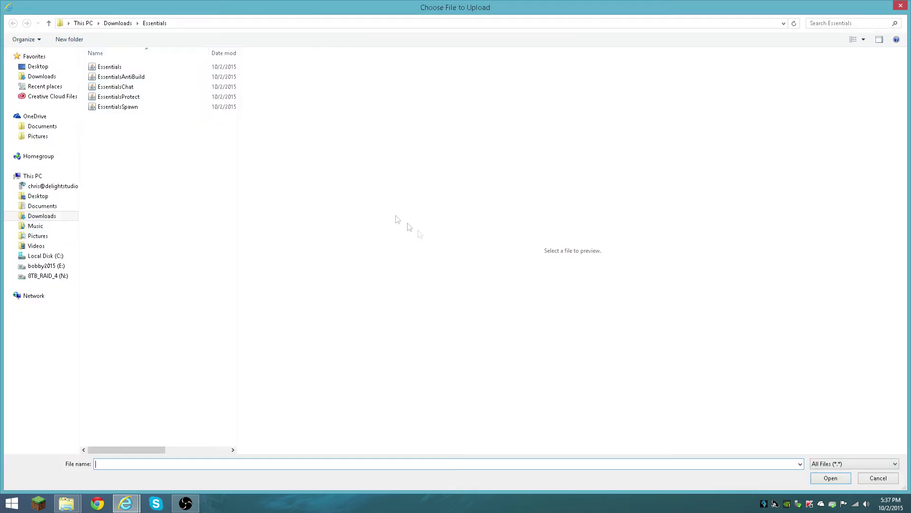
Attach EssentialsSpawn to the third upload field.
key("Escape")
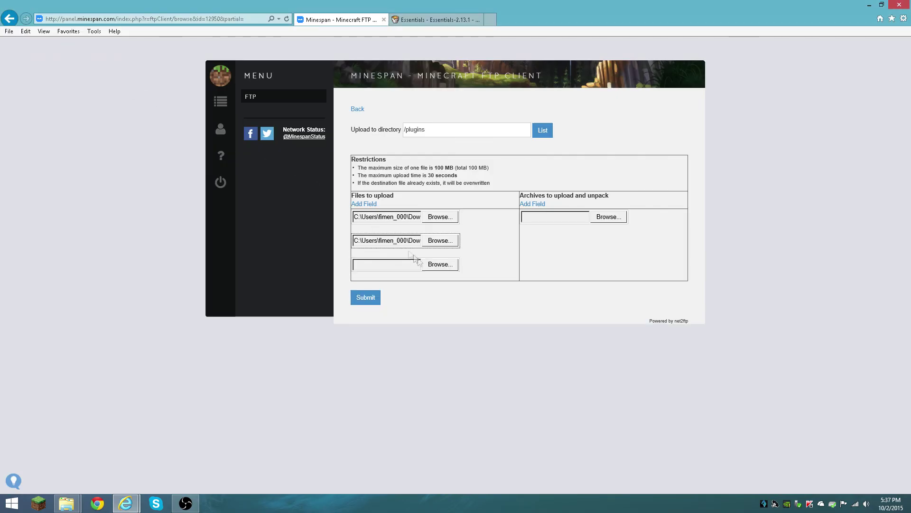
left_click(439, 265)
left_click(151, 98)
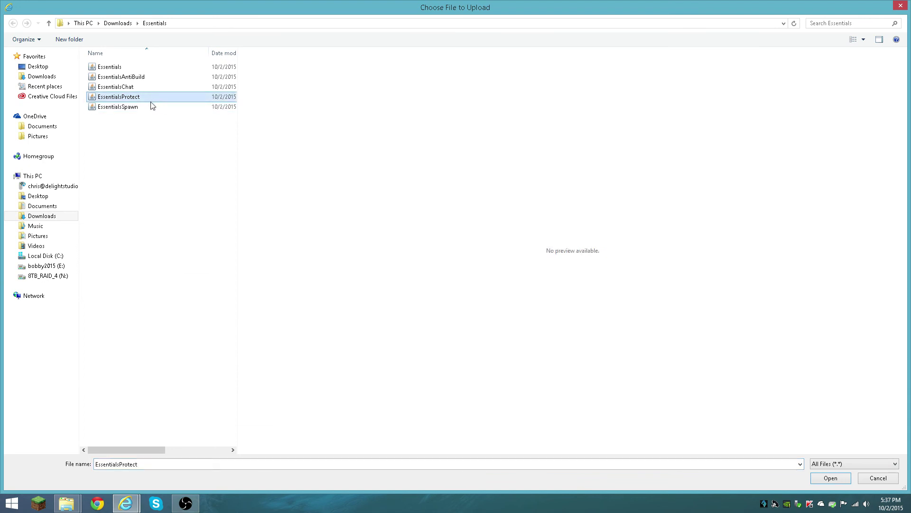
left_click(142, 107)
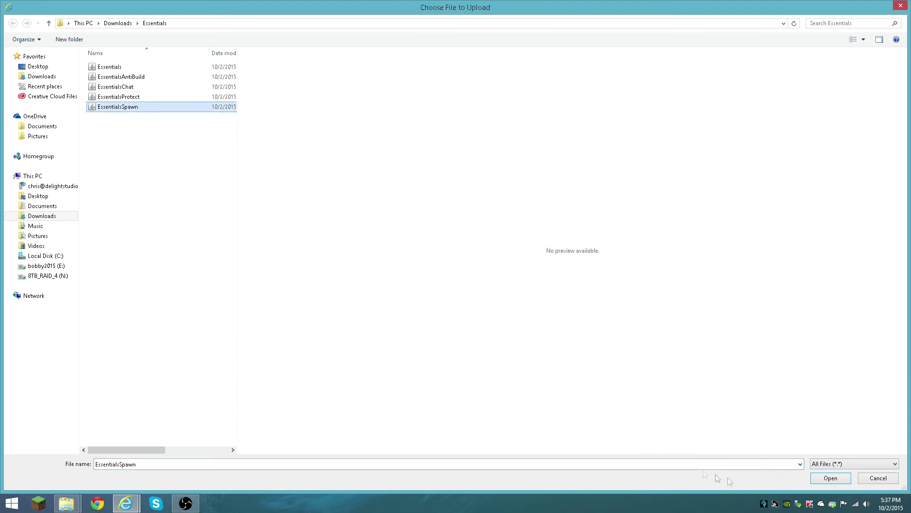
left_click(829, 480)
Attach EssentialsProtect to the fourth upload field.
left_click(449, 290)
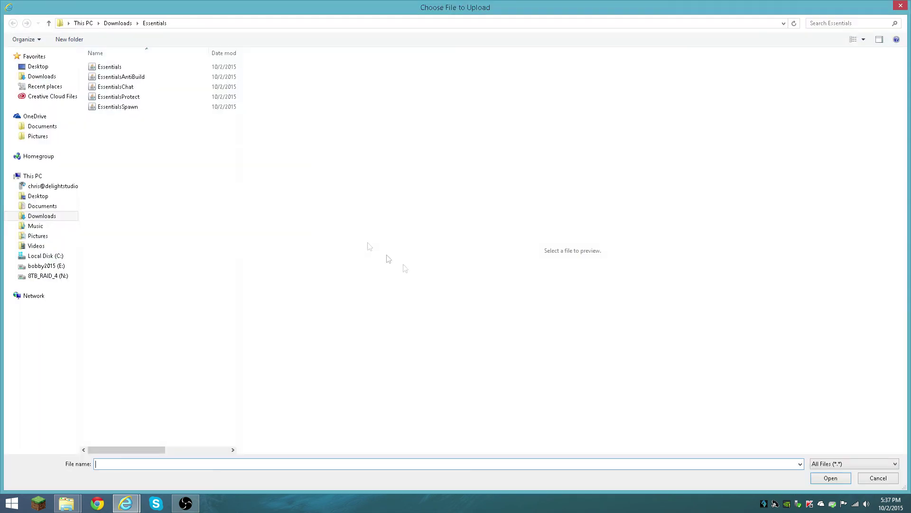
left_click(144, 99)
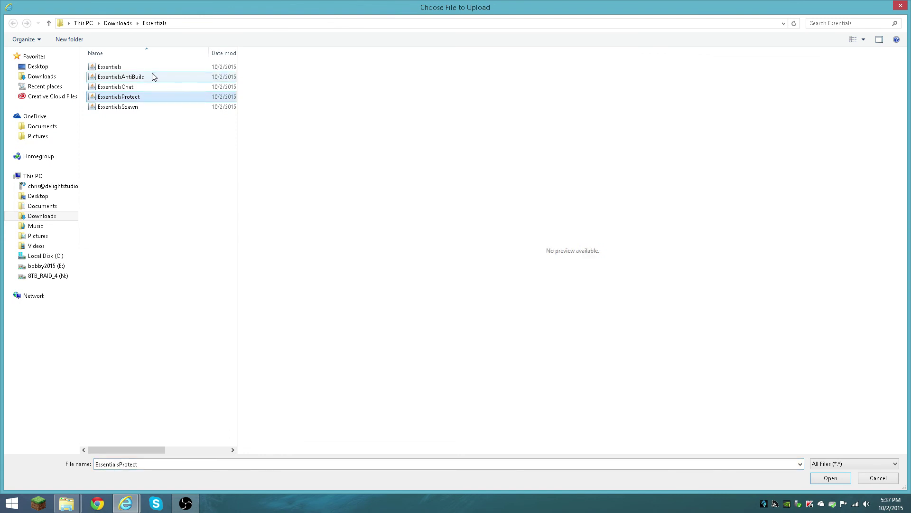
left_click(148, 100)
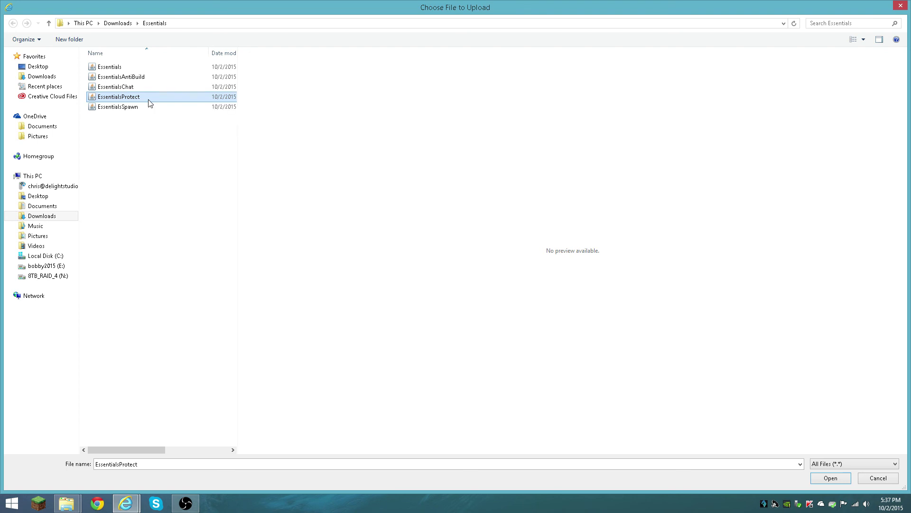
double_click(182, 100)
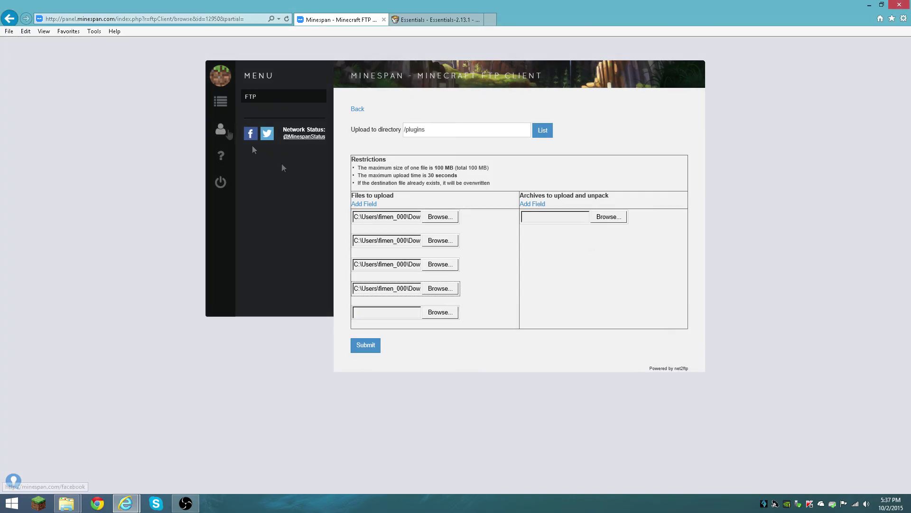
Check the Essentials jars in /plugins, restart the Minigames server, and close the BukkitDev Essentials tab.
left_click(357, 108)
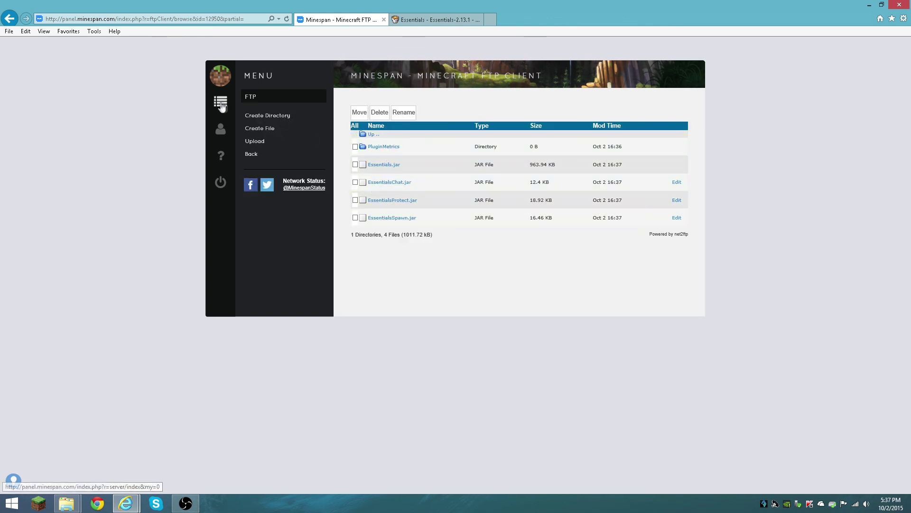
left_click(221, 102)
left_click(258, 125)
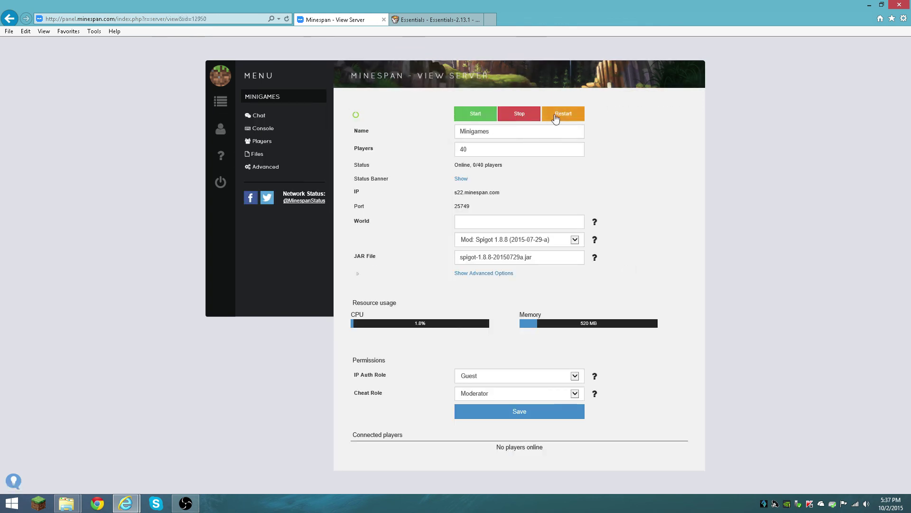
left_click(441, 19)
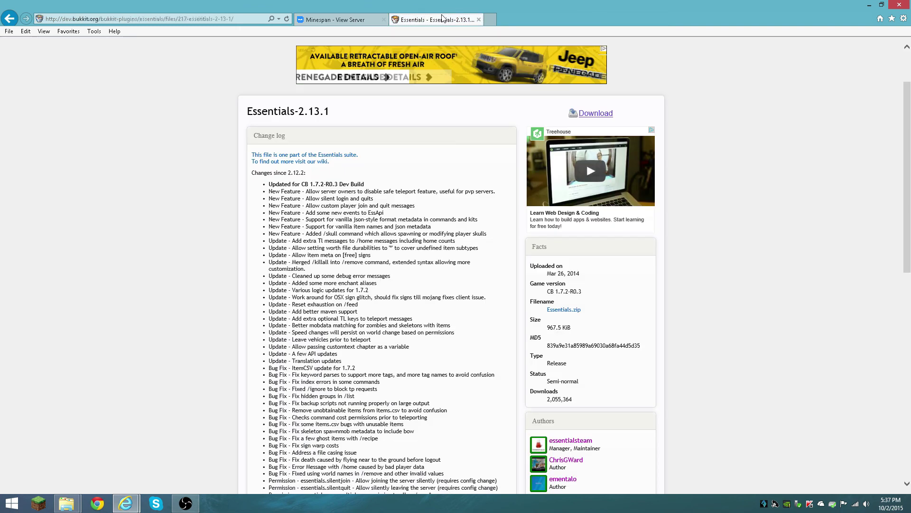
left_click(478, 20)
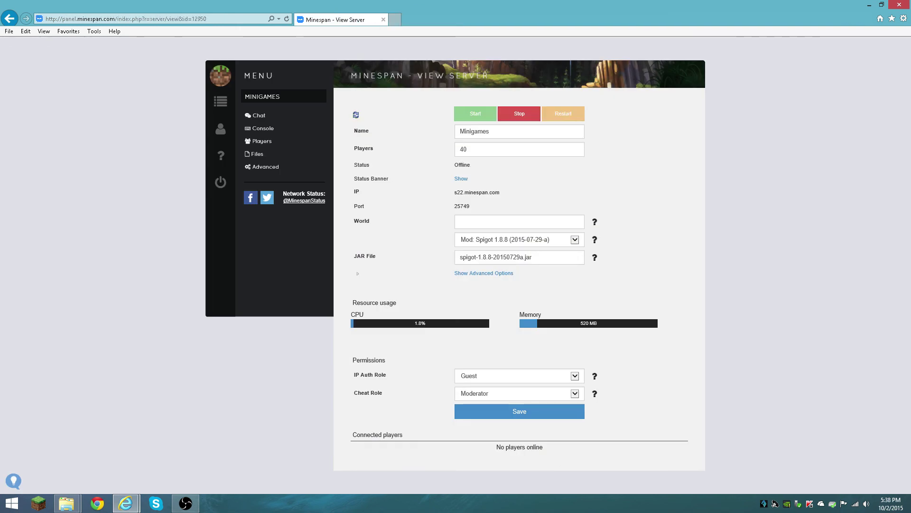